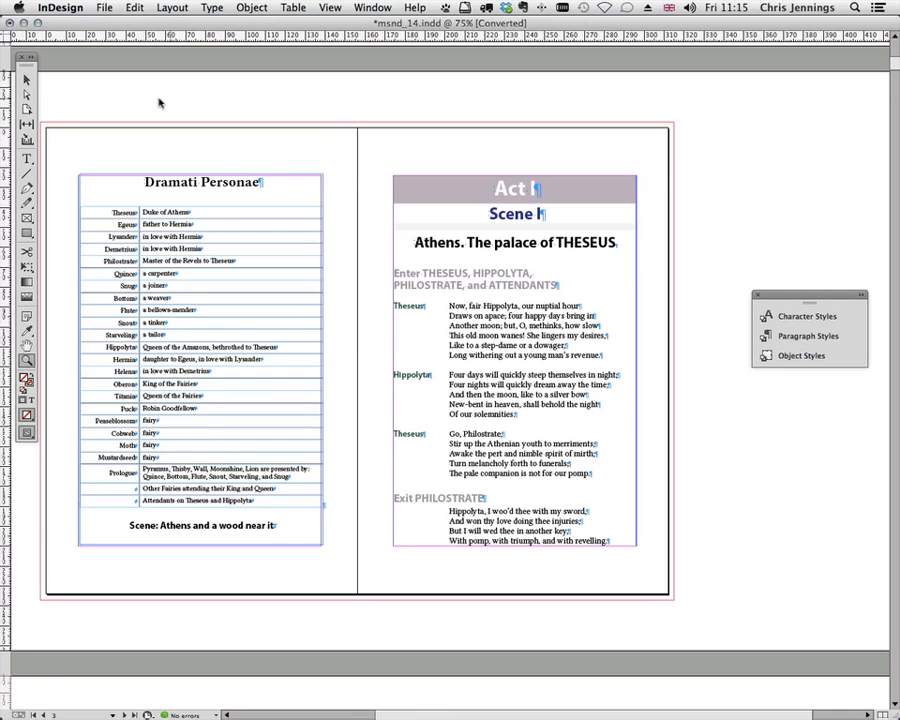
# - Place the image ancathens_15744_lg.jpg on the pasteboard beside the Act I page, with Replace Selected Item turned off
pyautogui.click(27, 81)
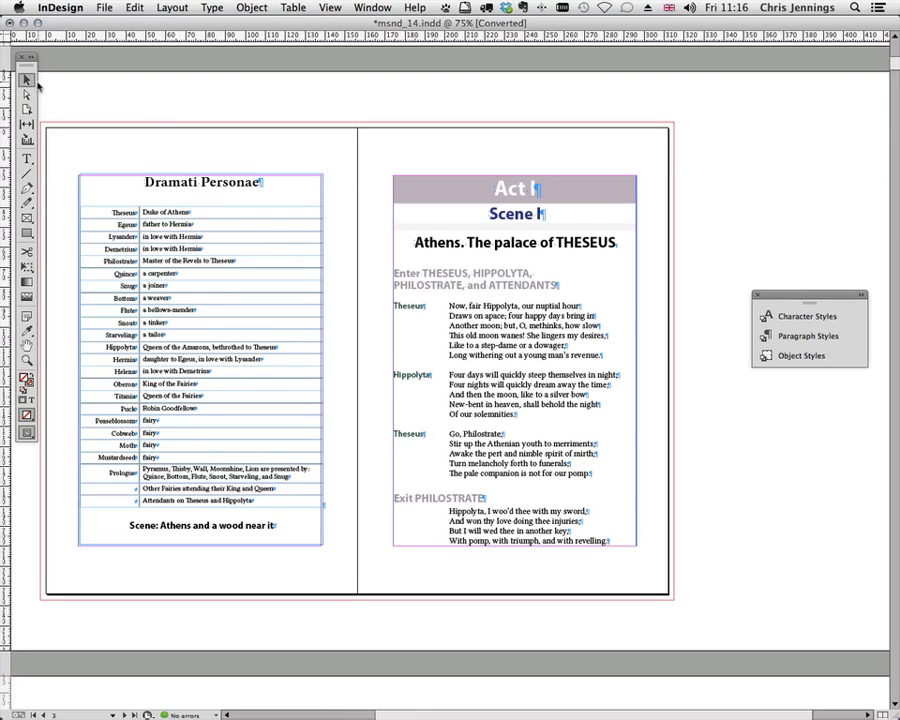
pyautogui.click(105, 7)
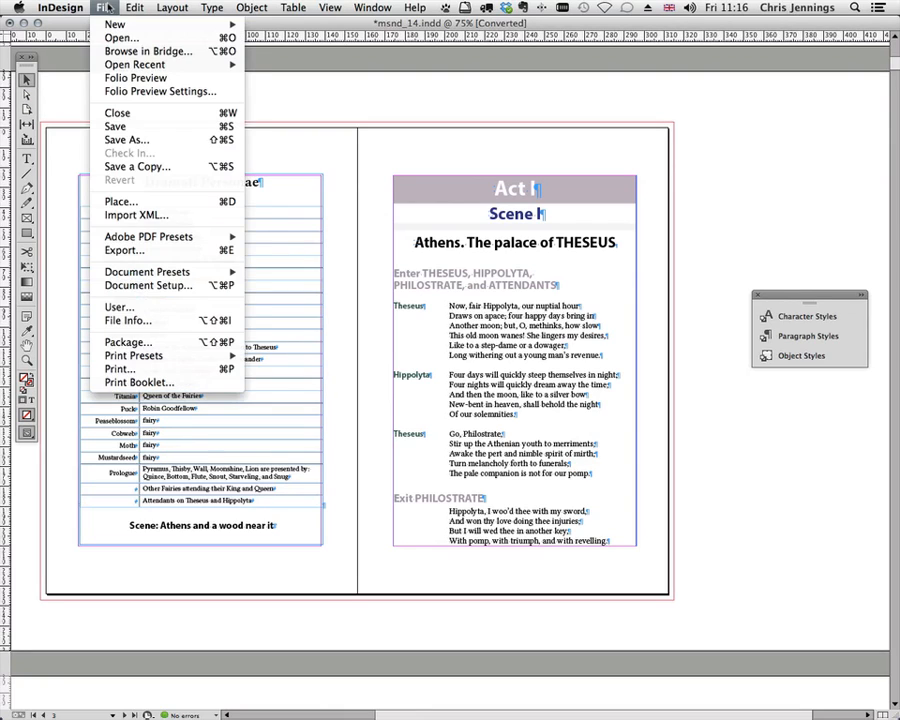
pyautogui.click(122, 201)
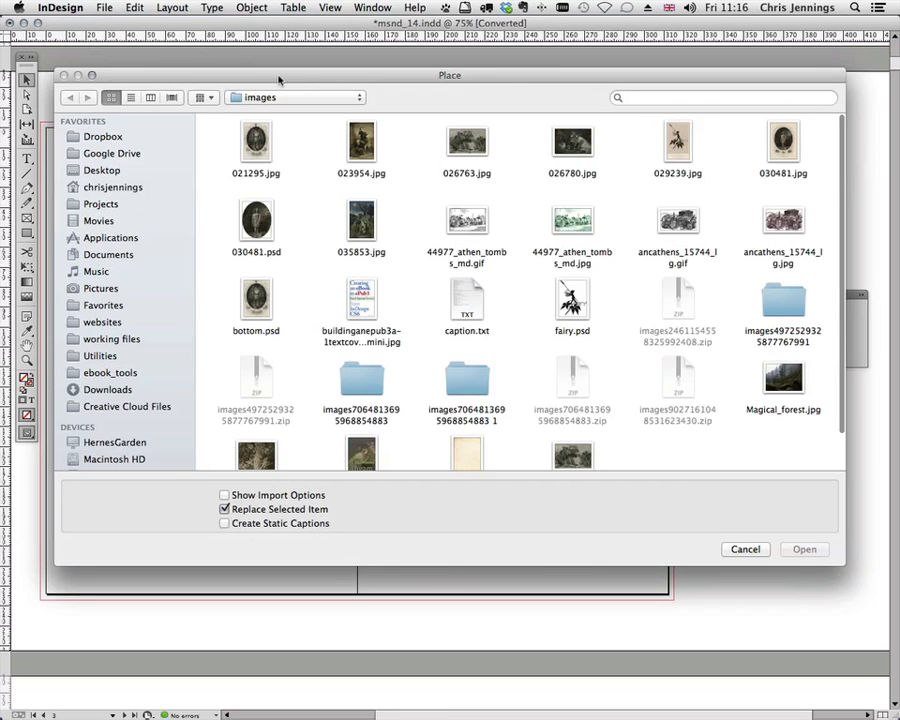
pyautogui.moveTo(276, 82); pyautogui.dragTo(305, 121)
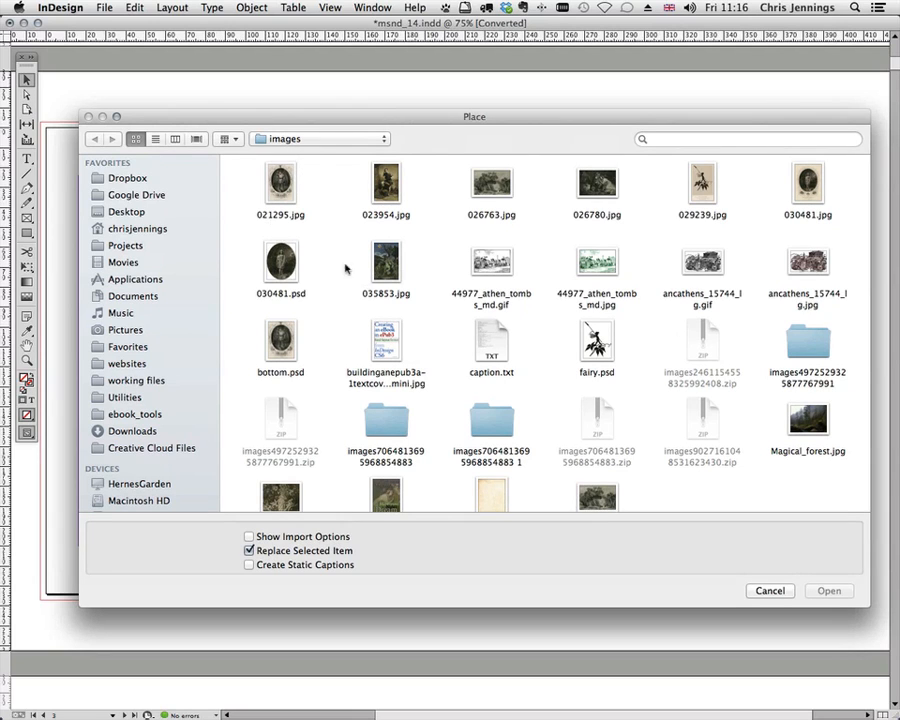
pyautogui.moveTo(237, 123); pyautogui.dragTo(218, 121)
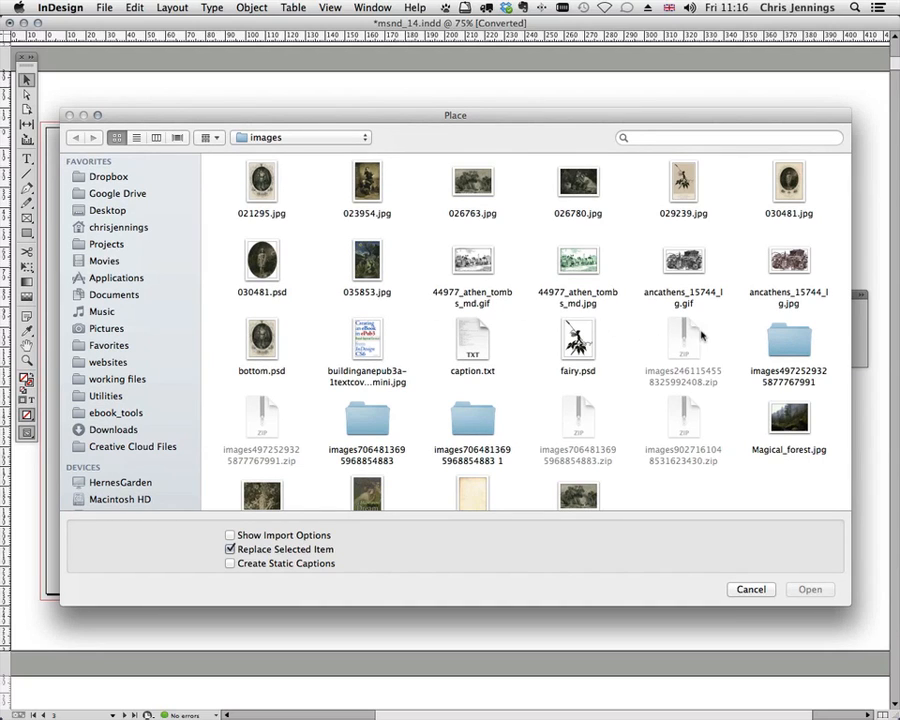
pyautogui.click(786, 264)
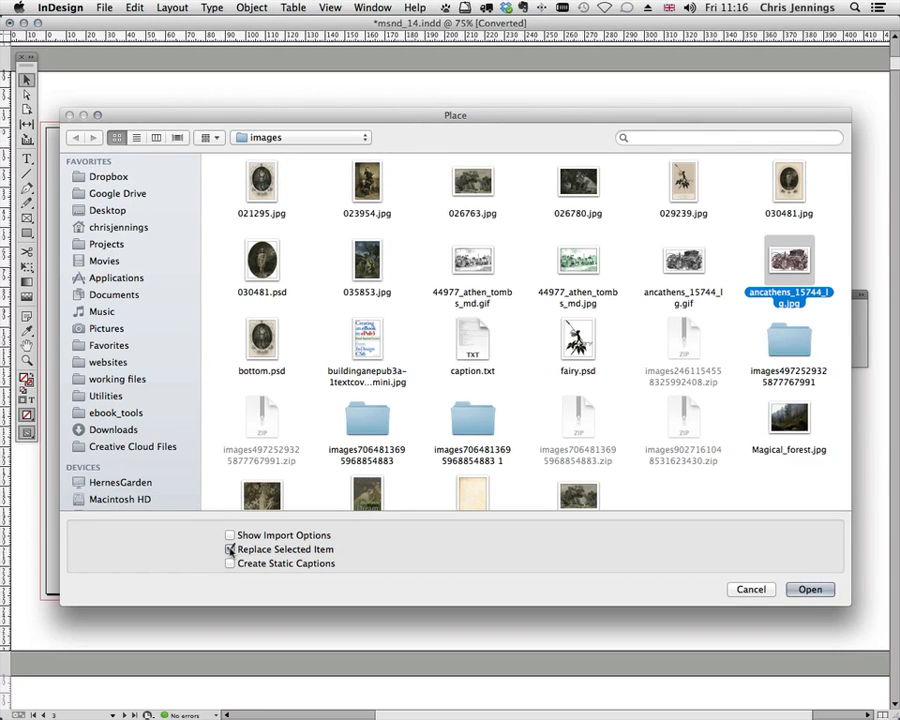
pyautogui.moveTo(353, 603); pyautogui.dragTo(352, 490)
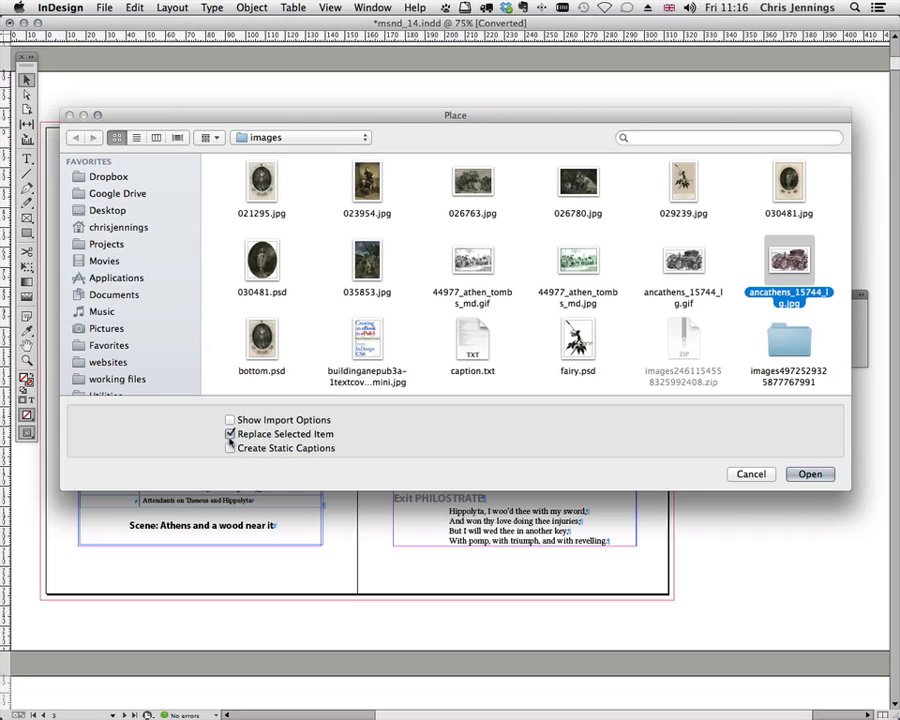
pyautogui.click(230, 434)
pyautogui.click(815, 474)
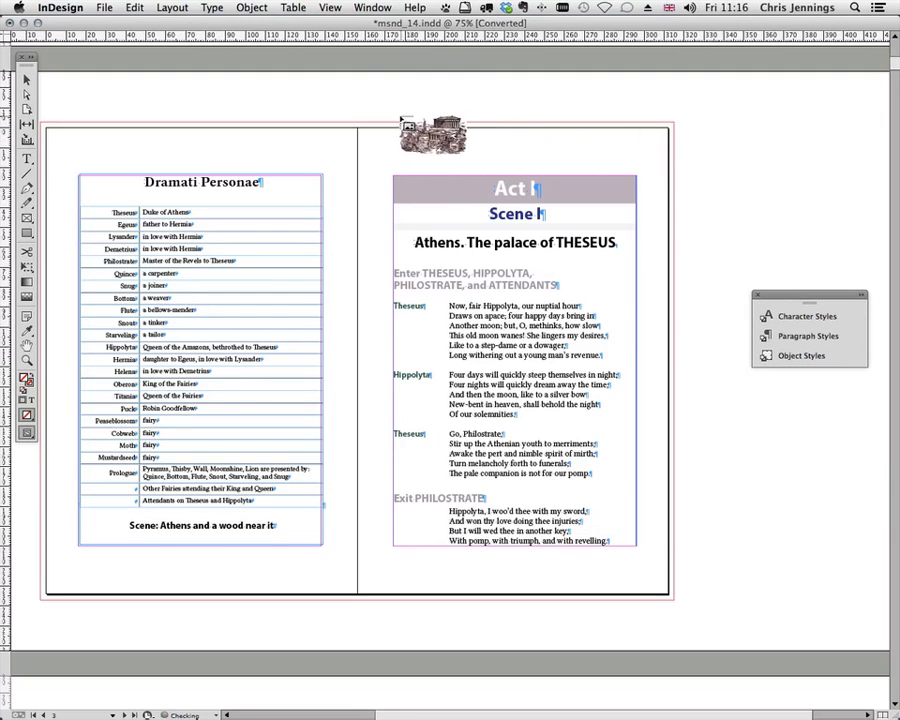
pyautogui.click(712, 120)
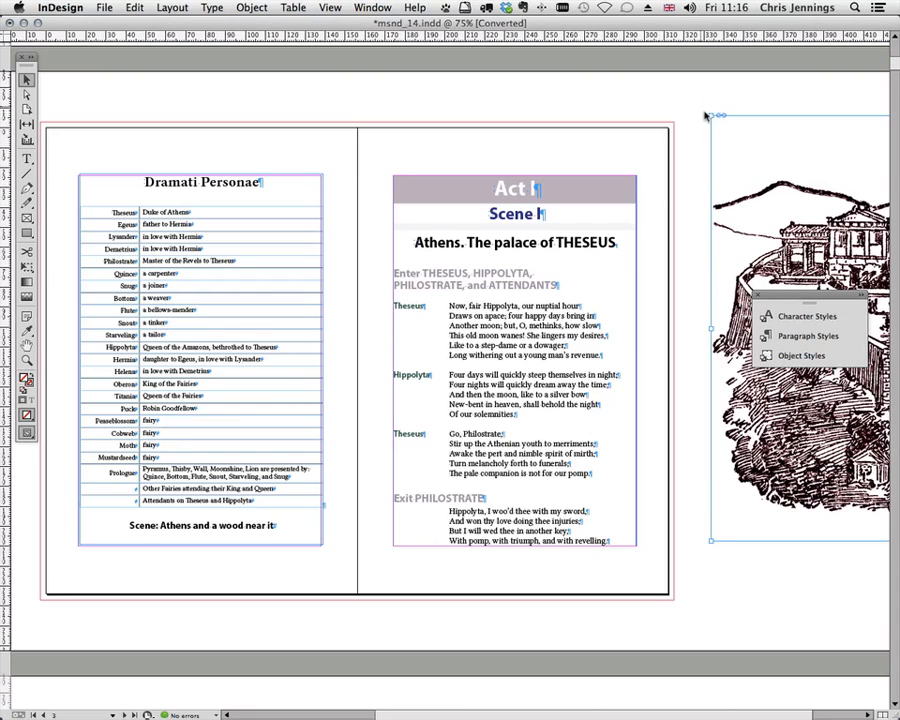
# - Scale the Athens illustration proportionally to slightly wider than the Act I text column, positioning it over the page's upper outer corner
pyautogui.moveTo(711, 117); pyautogui.dragTo(814, 178)
pyautogui.moveTo(850, 213); pyautogui.dragTo(690, 186)
pyautogui.moveTo(746, 221); pyautogui.dragTo(580, 172)
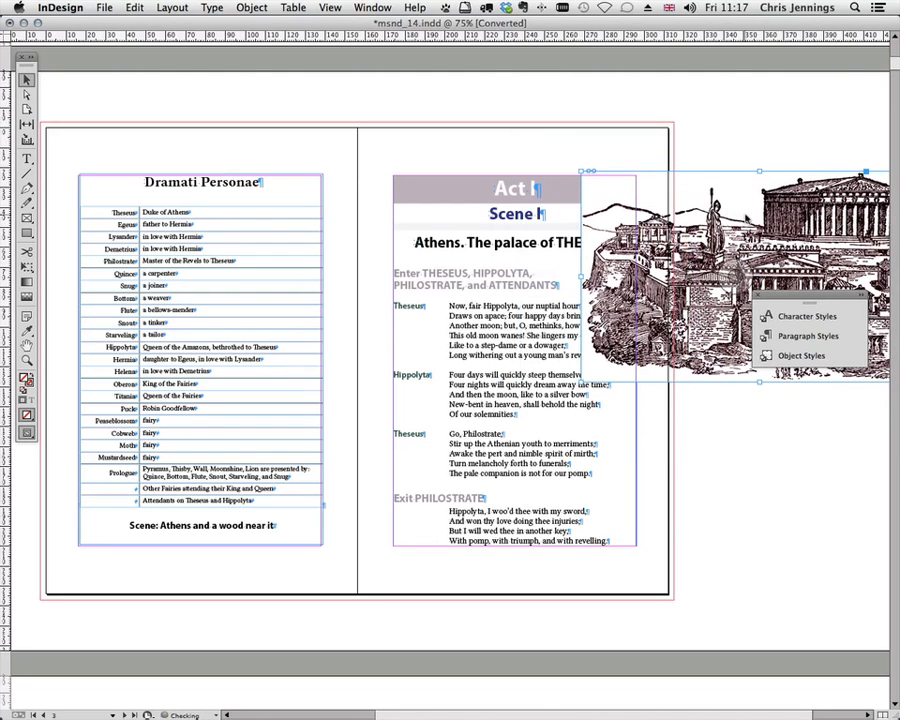
pyautogui.moveTo(722, 205); pyautogui.dragTo(657, 148)
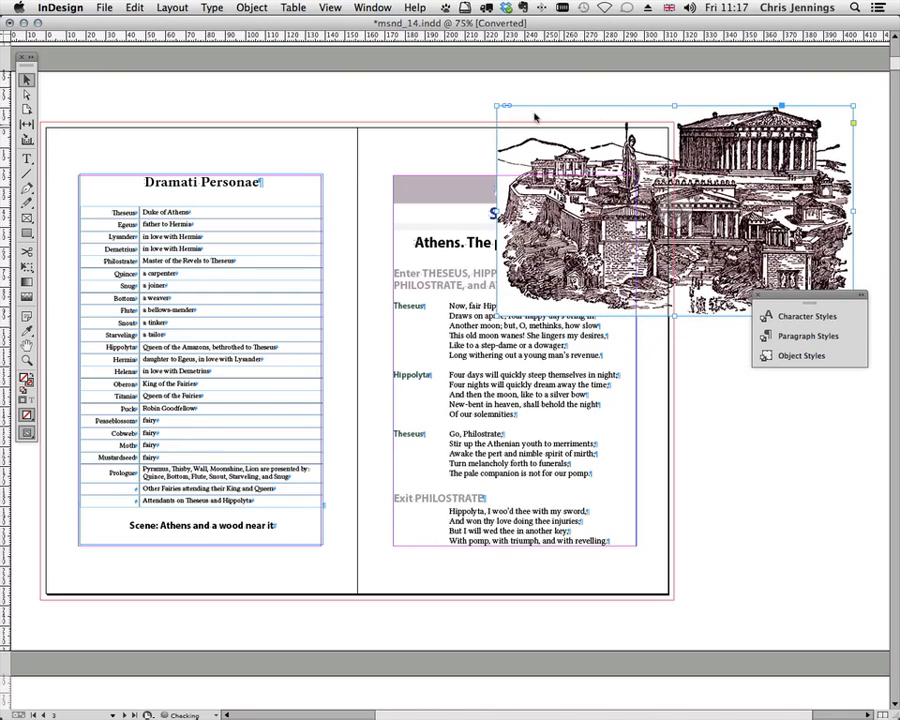
pyautogui.moveTo(499, 108); pyautogui.dragTo(557, 141)
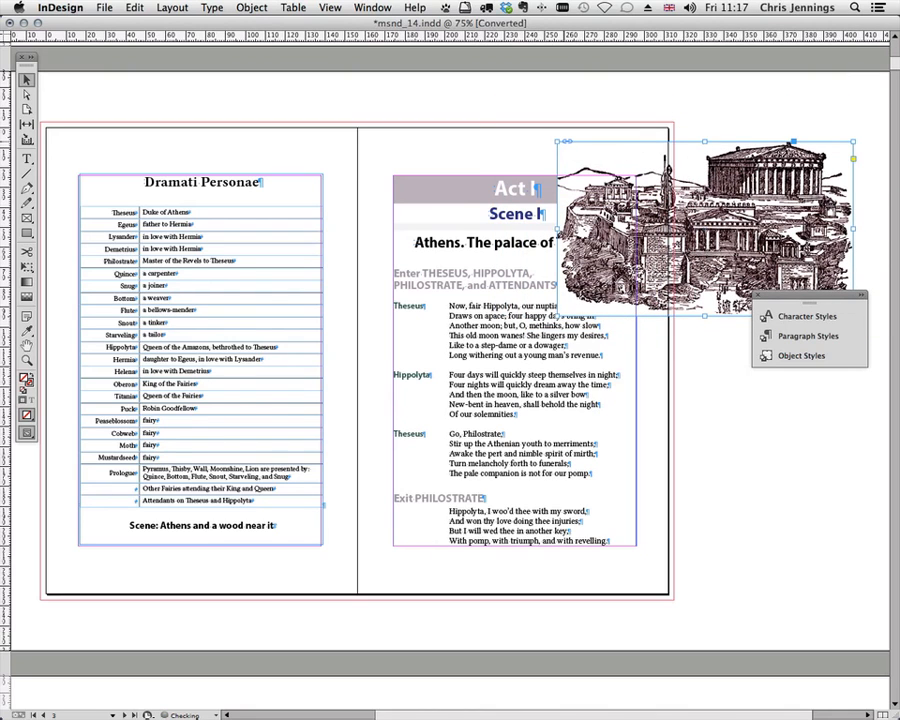
pyautogui.moveTo(710, 204); pyautogui.dragTo(709, 170)
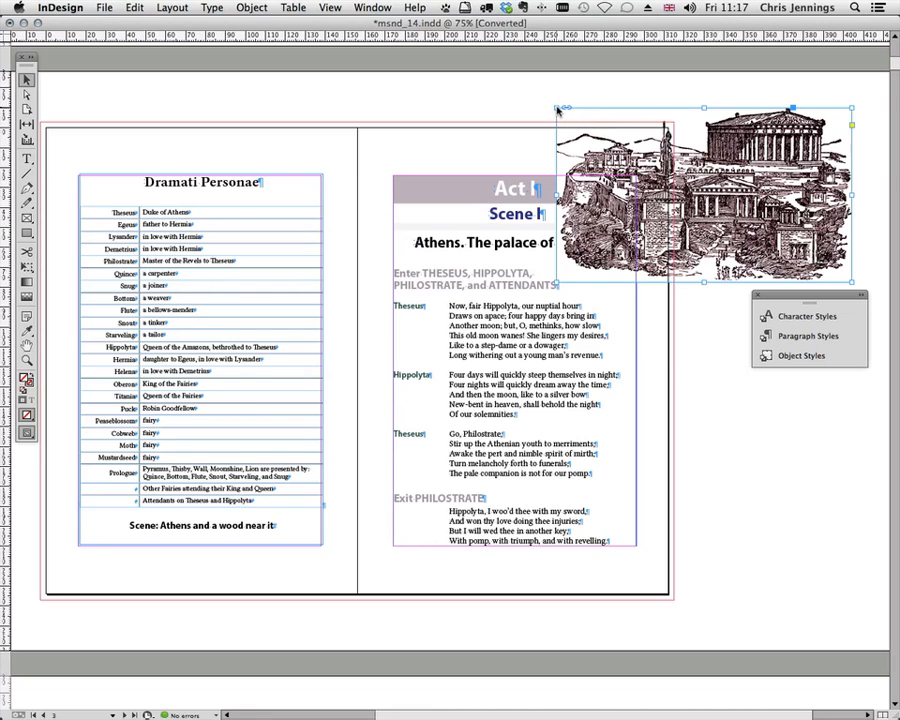
pyautogui.moveTo(556, 108); pyautogui.dragTo(607, 137)
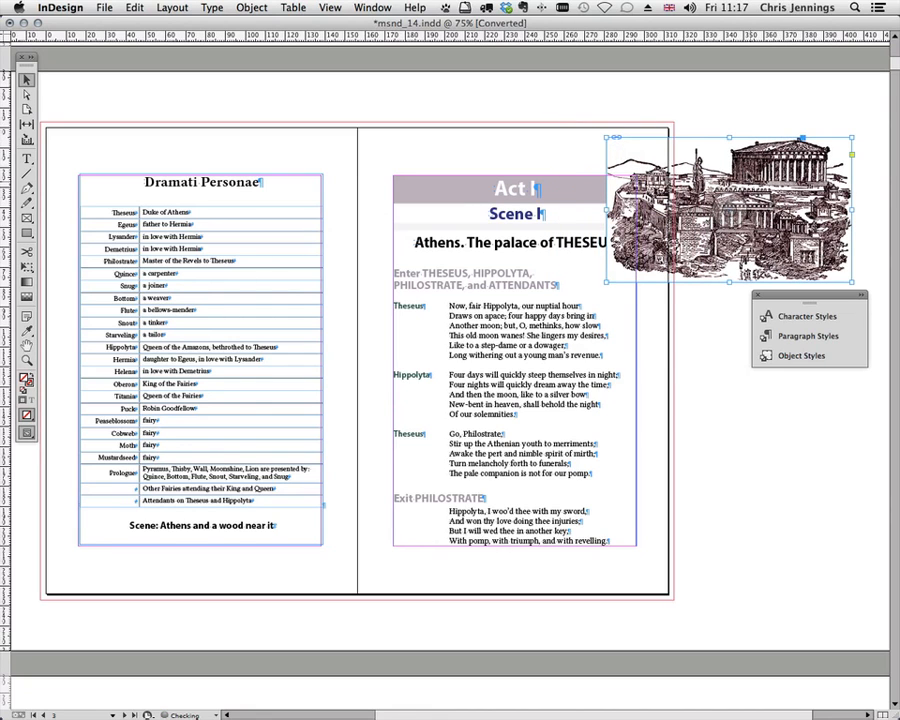
pyautogui.moveTo(762, 181); pyautogui.dragTo(686, 150)
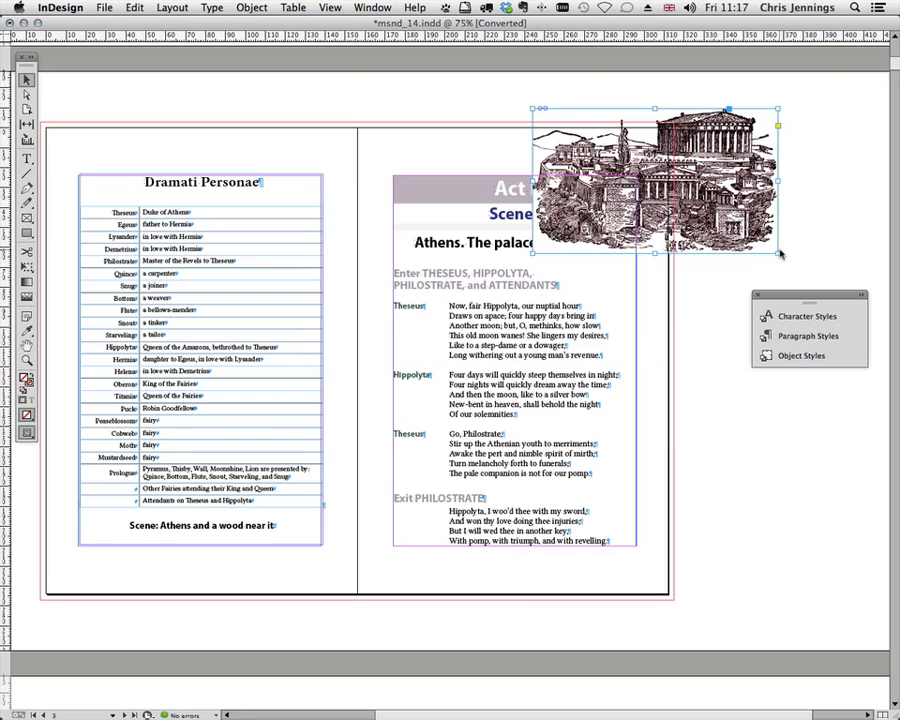
pyautogui.moveTo(779, 258); pyautogui.dragTo(794, 265)
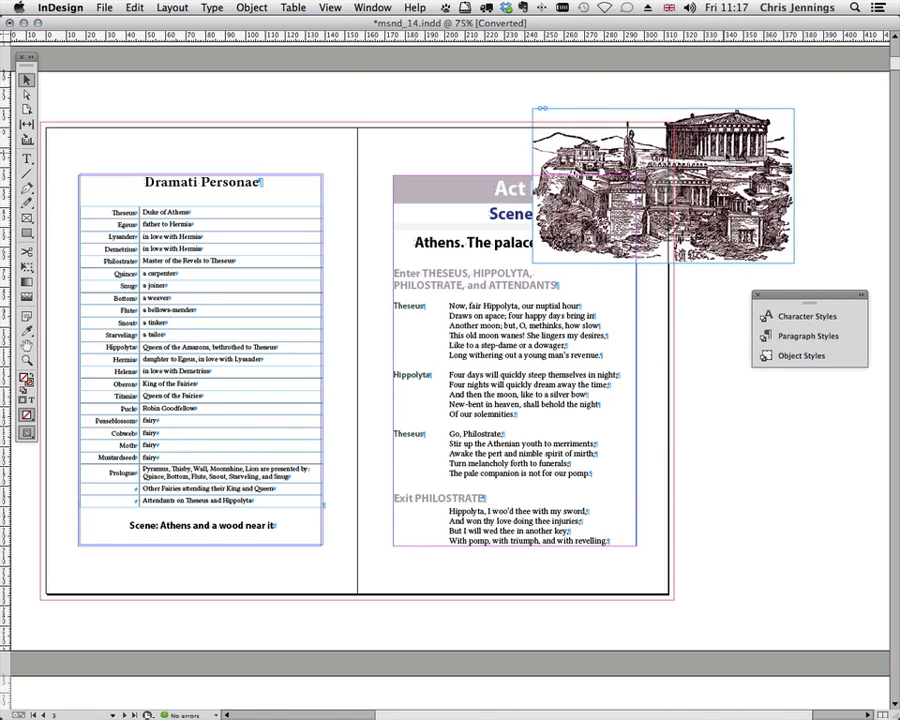
# - Try the illustration centred below the "Athens. The palace of THESEUS" heading and return it to the pasteboard beside the page
pyautogui.moveTo(705, 155); pyautogui.dragTo(562, 302)
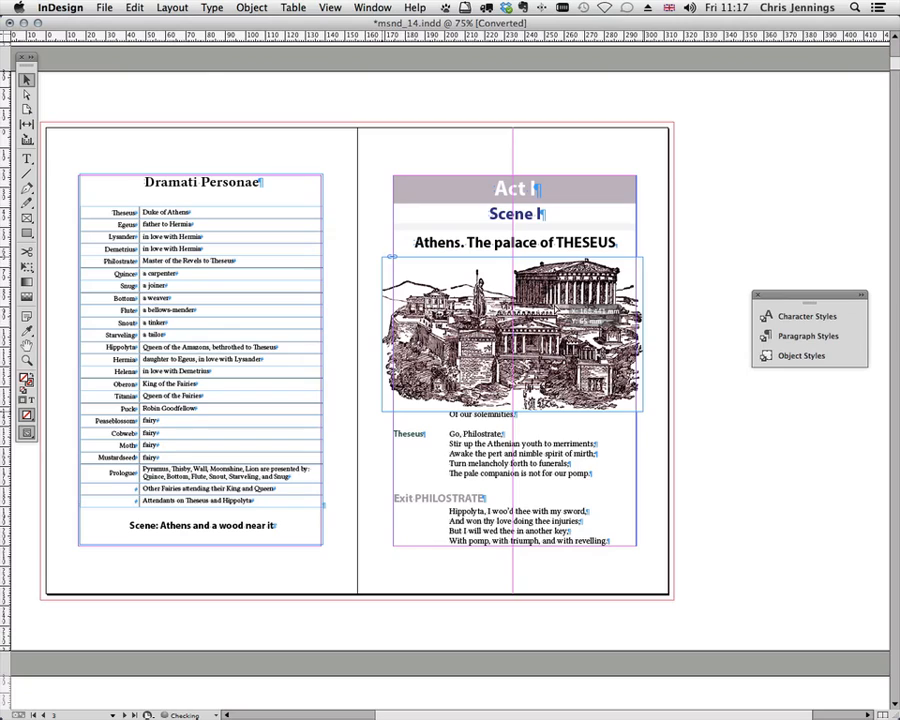
pyautogui.moveTo(562, 302); pyautogui.dragTo(562, 302)
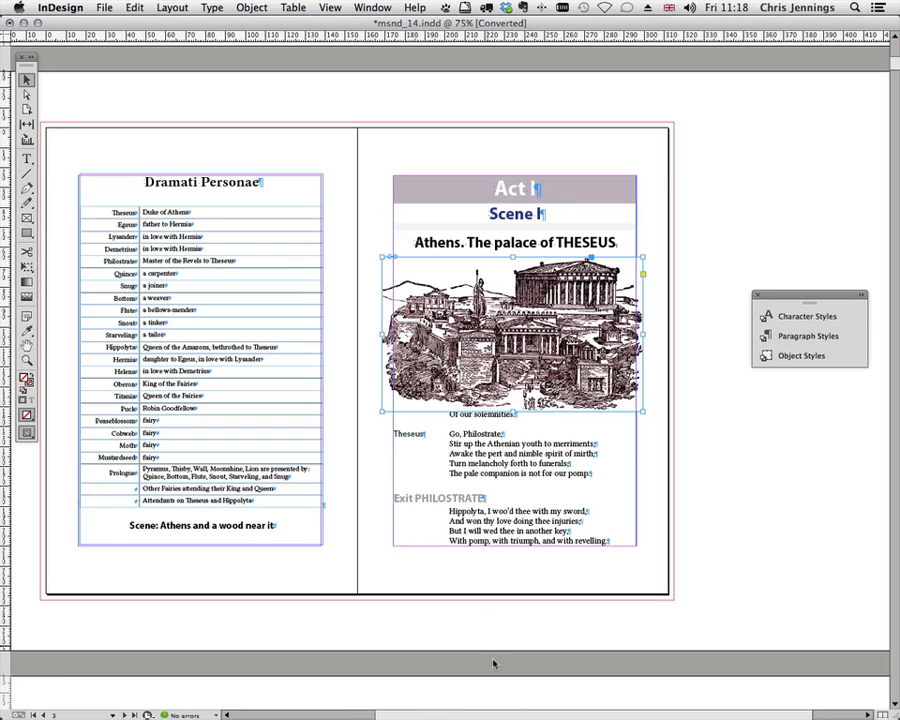
pyautogui.moveTo(506, 716); pyautogui.dragTo(571, 716)
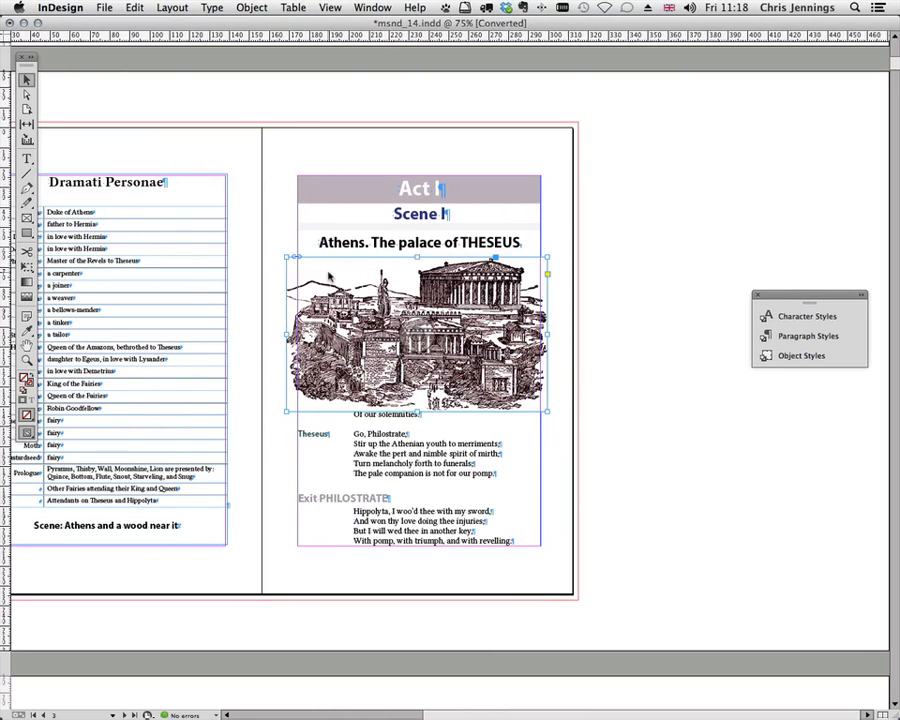
pyautogui.moveTo(460, 260); pyautogui.dragTo(639, 134)
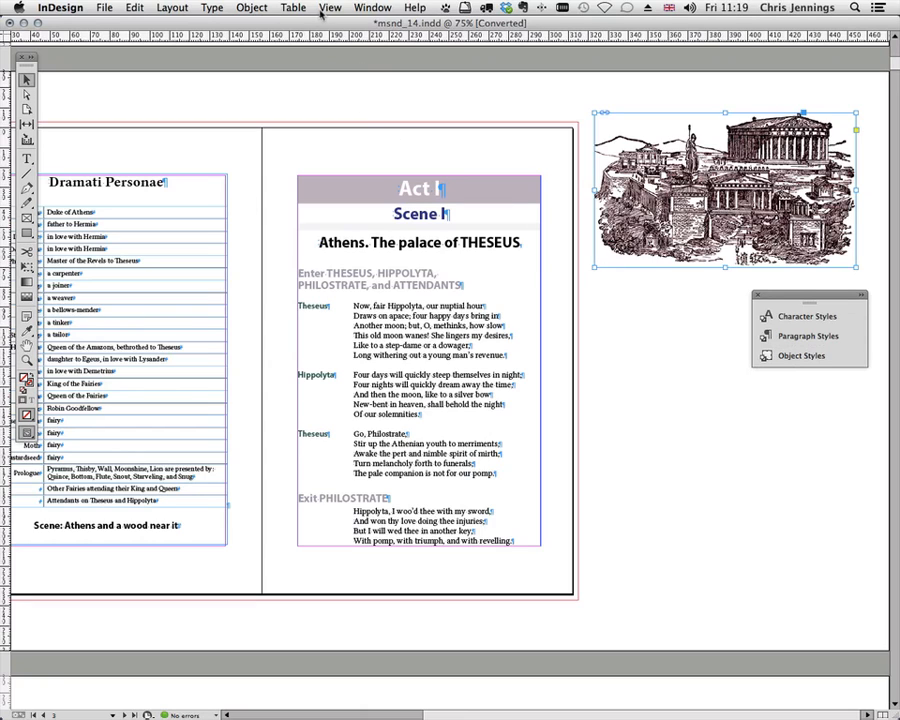
# - Create a new object style from the selected illustration and name it scene_image
pyautogui.click(372, 9)
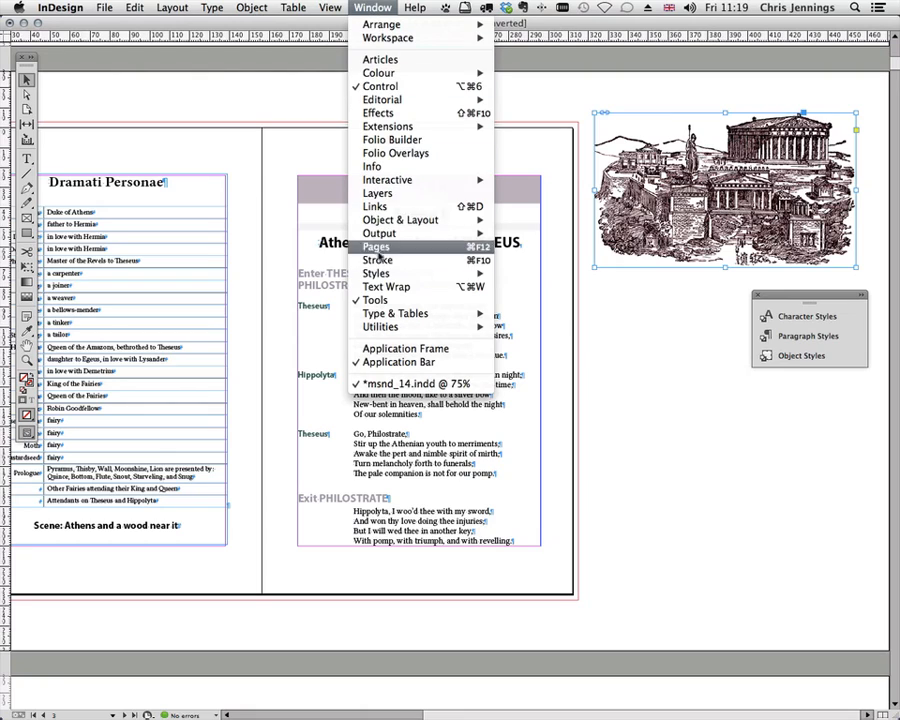
pyautogui.moveTo(478, 273)
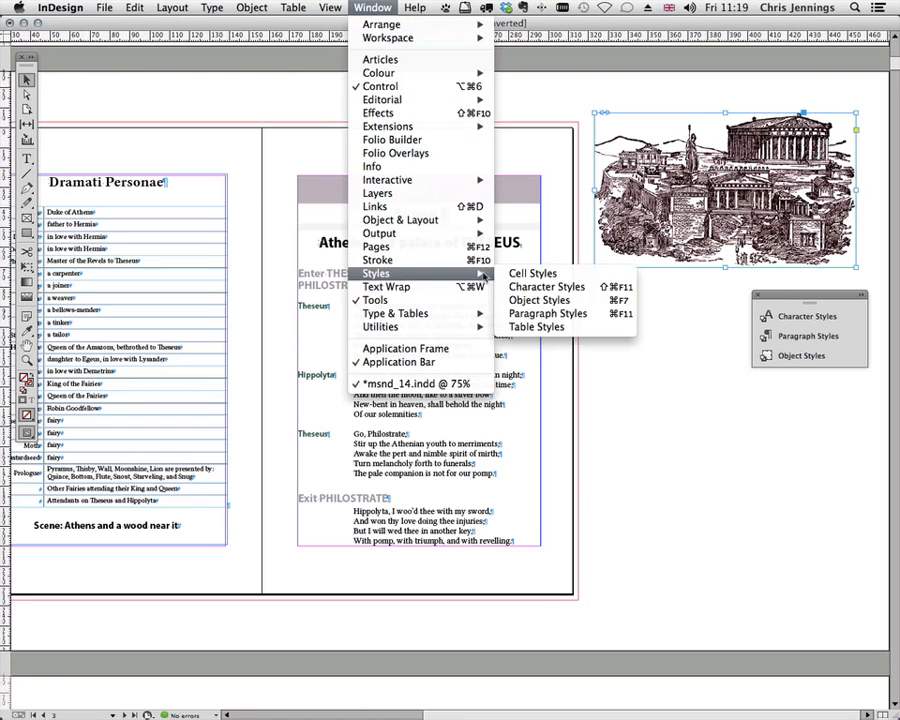
pyautogui.click(522, 301)
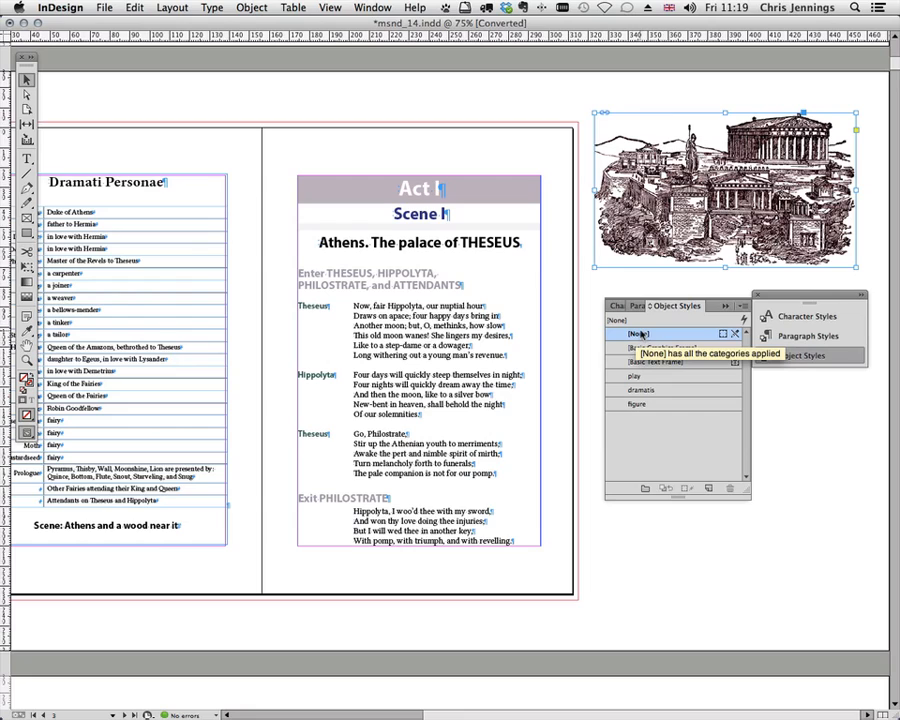
pyautogui.click(709, 488)
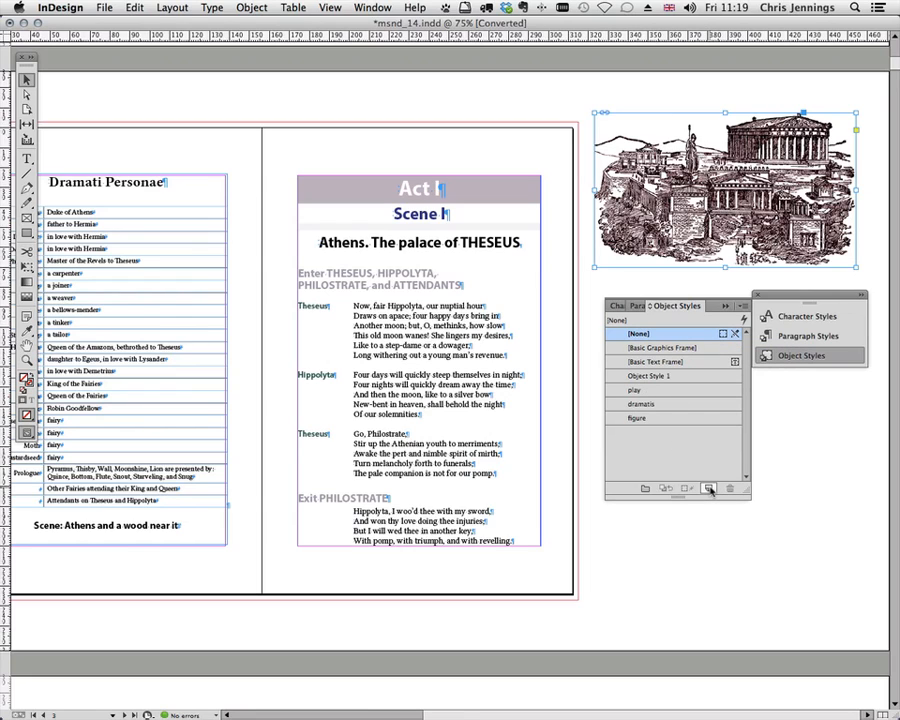
pyautogui.doubleClick(653, 376)
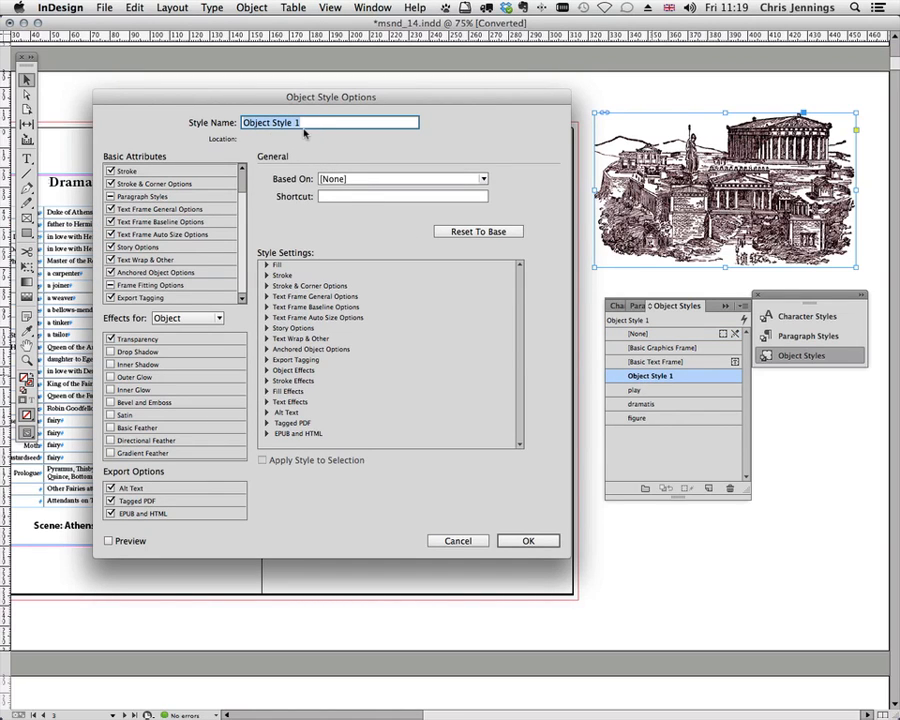
pyautogui.write('scene_image')
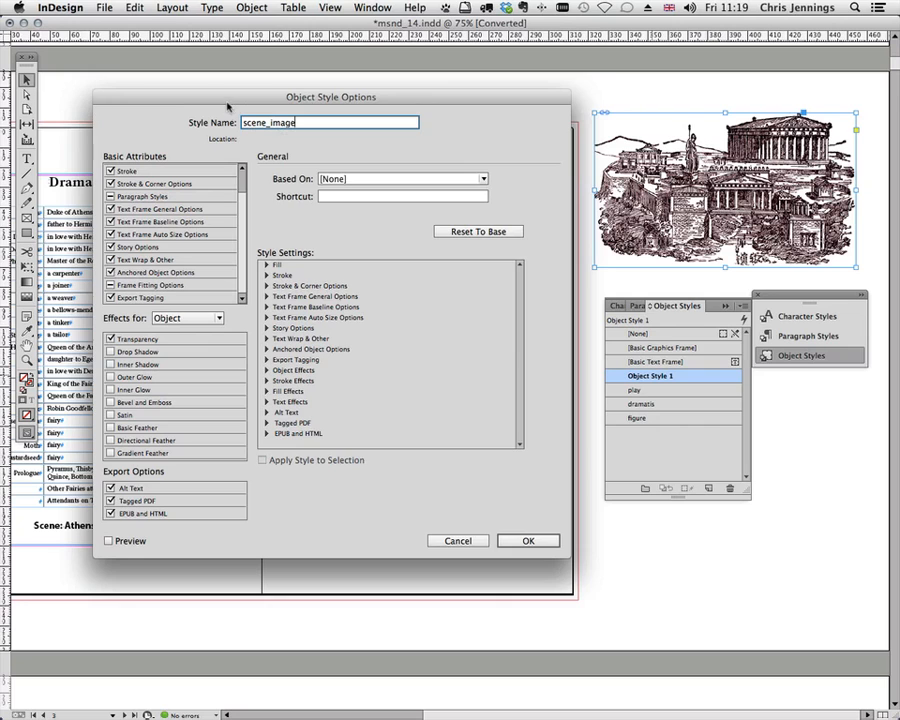
# - Give the scene_image style a [Black] stroke with a 0.25 pt weight and turn on the preview
pyautogui.moveTo(227, 102)
pyautogui.mouseDown()
pyautogui.moveTo(213, 100)
pyautogui.moveTo(208, 117)
pyautogui.moveTo(223, 107)
pyautogui.mouseUp()
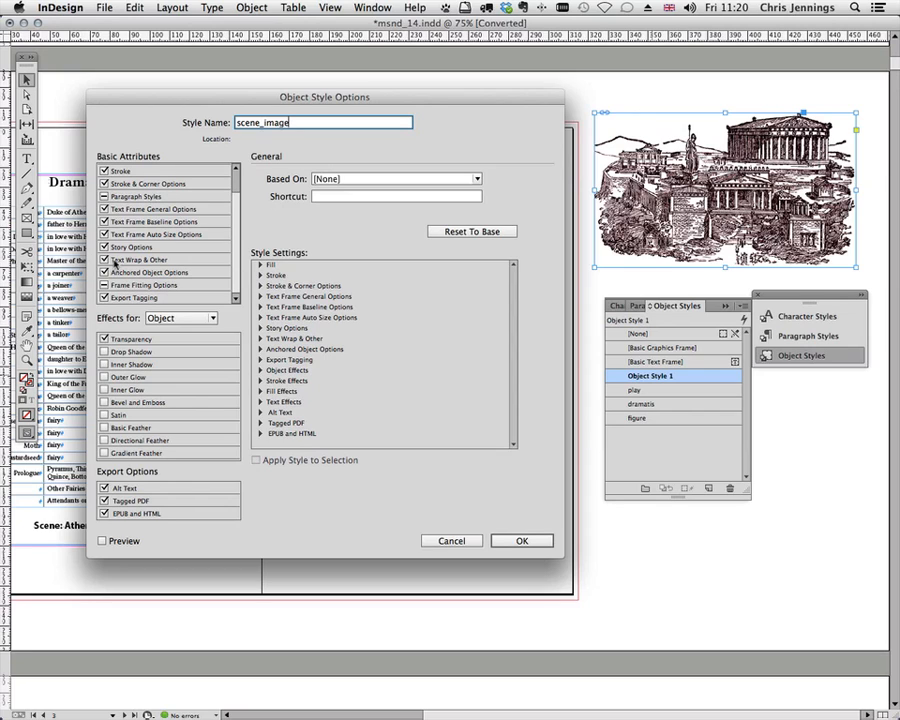
pyautogui.click(122, 172)
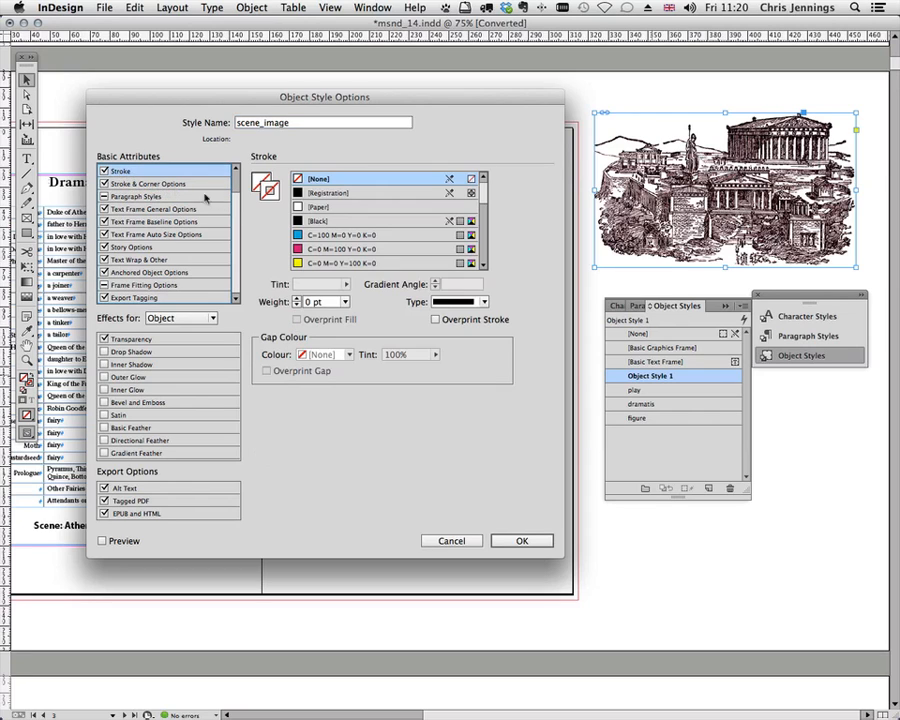
pyautogui.click(310, 221)
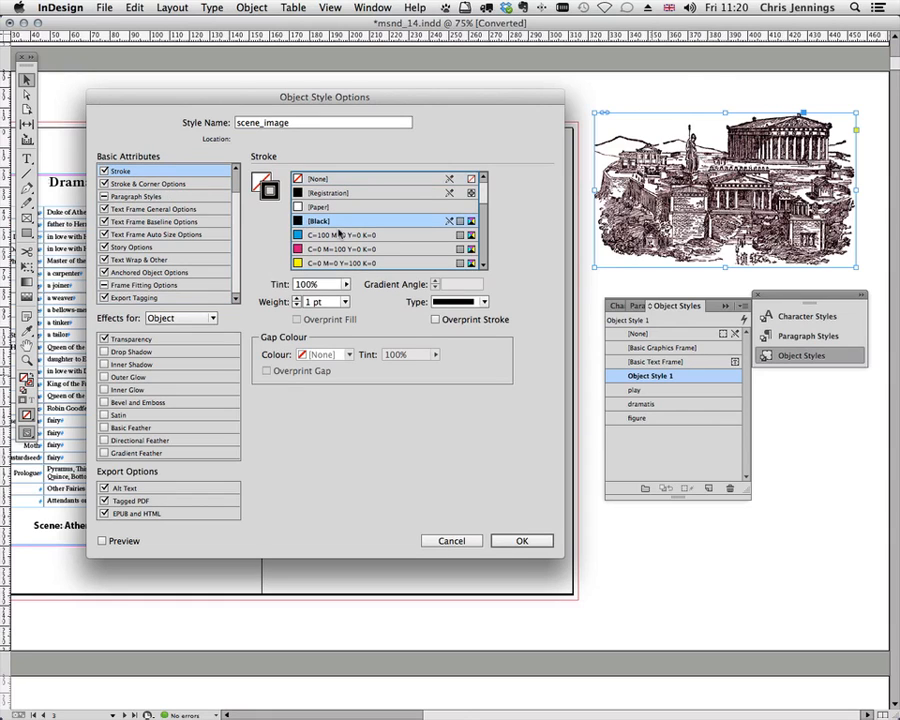
pyautogui.click(345, 301)
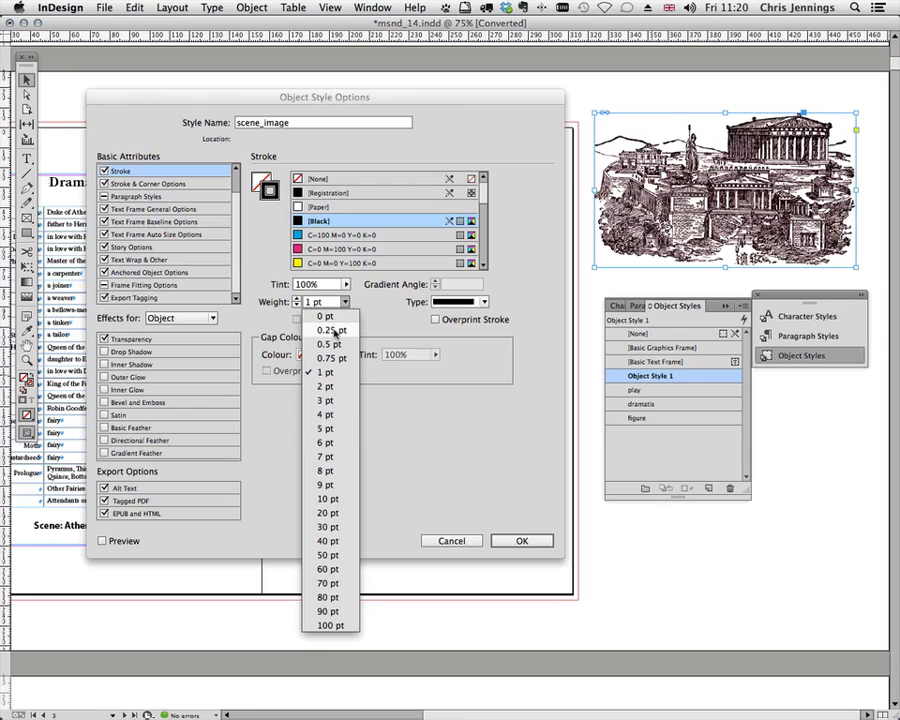
pyautogui.click(328, 331)
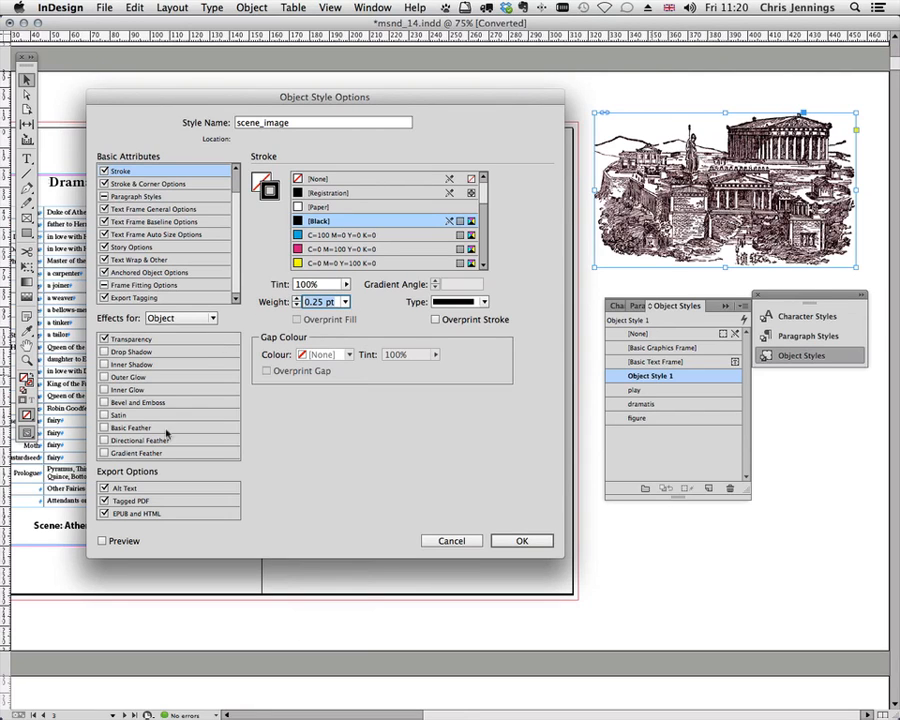
pyautogui.click(102, 541)
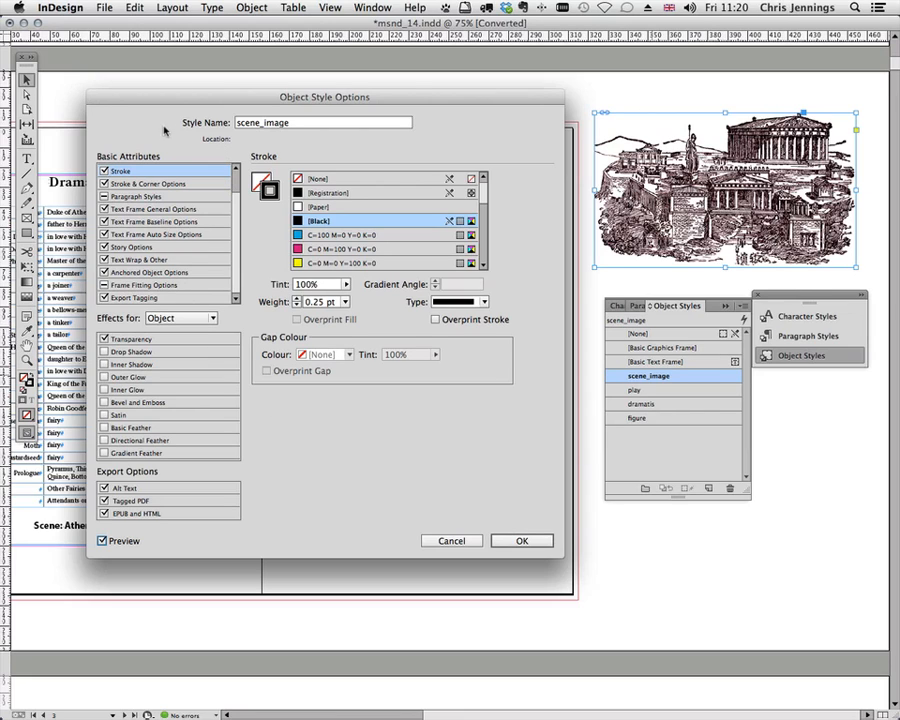
# - Set the text wrap type of the scene_image style to Jump Object
pyautogui.click(140, 260)
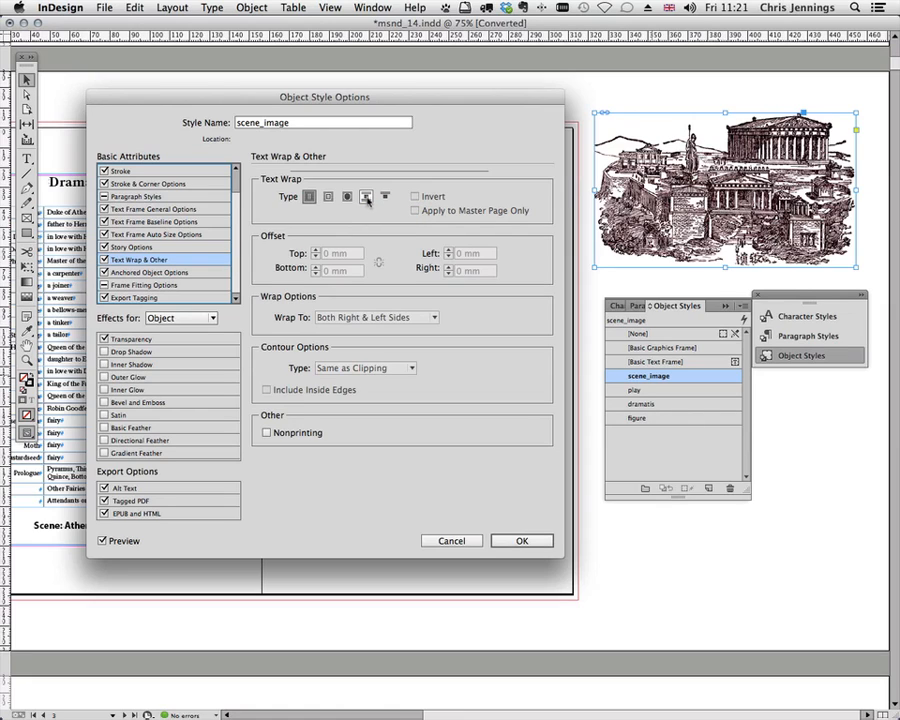
pyautogui.click(367, 197)
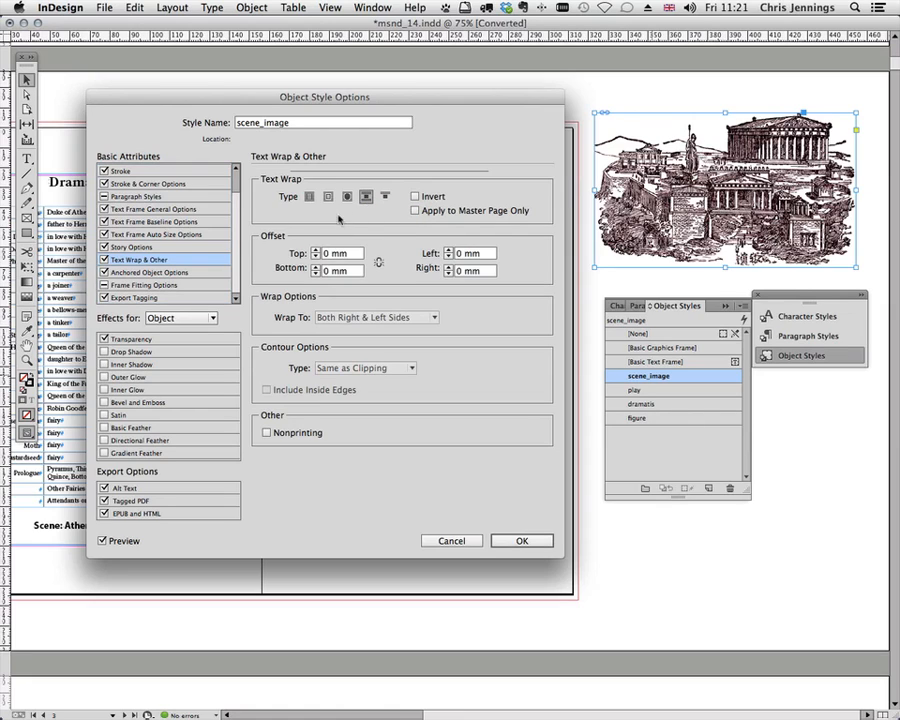
pyautogui.moveTo(262, 99); pyautogui.dragTo(247, 160)
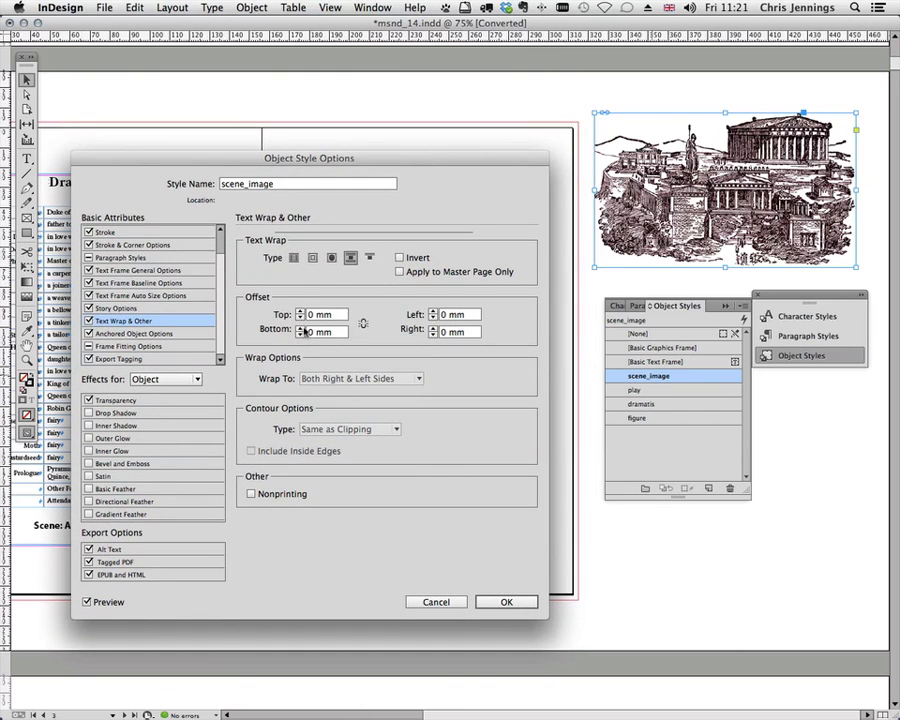
# - Unlink the text wrap offsets of the scene_image style, set the bottom offset to 11 mm and accept the style options
pyautogui.click(363, 325)
pyautogui.moveTo(299, 329); pyautogui.dragTo(299, 330)
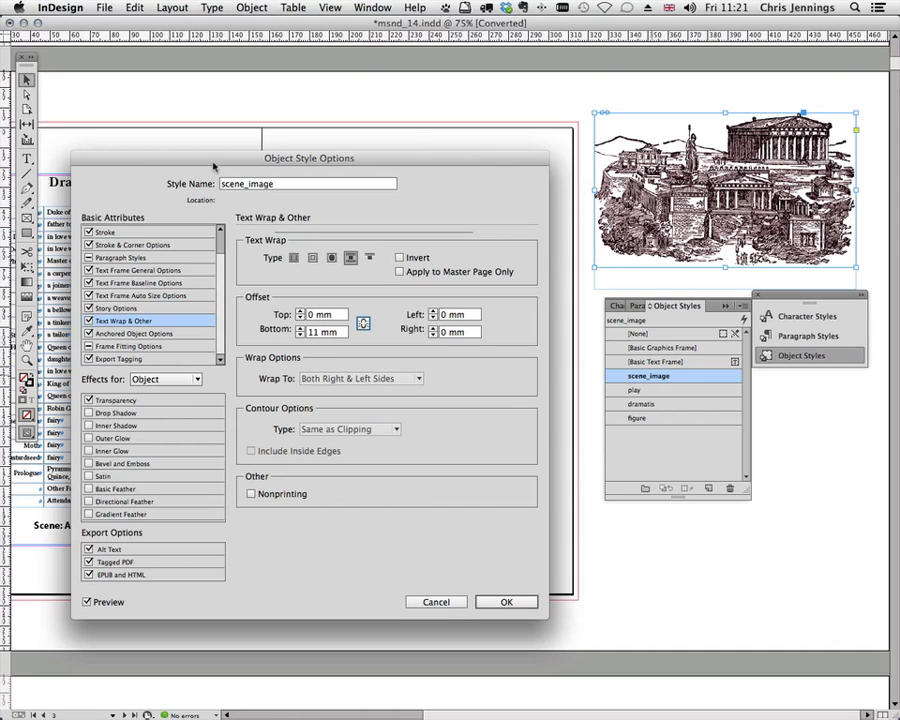
pyautogui.moveTo(214, 166); pyautogui.dragTo(210, 94)
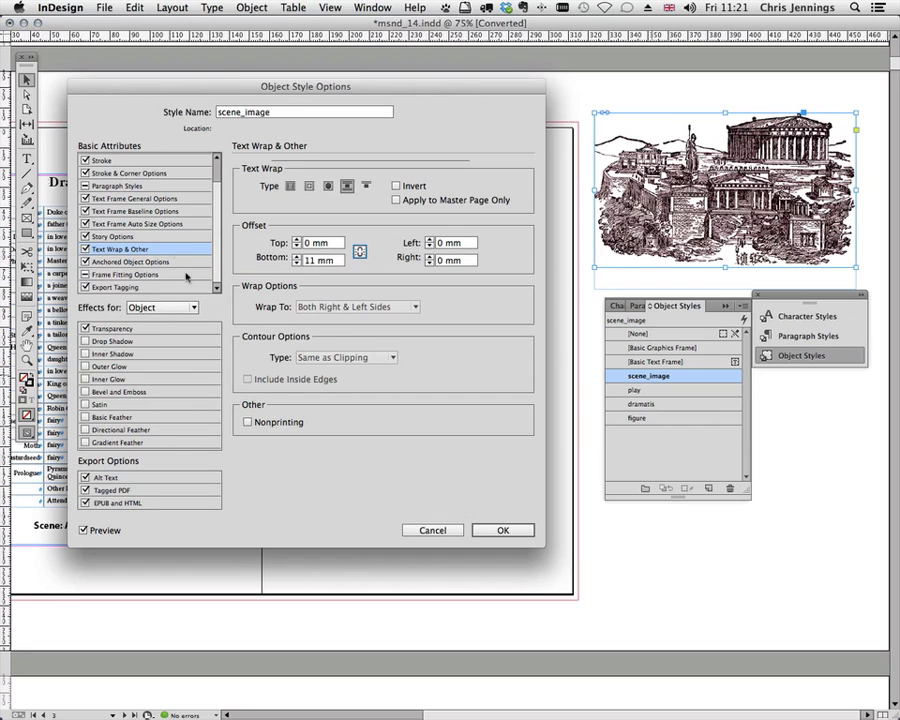
pyautogui.click(497, 531)
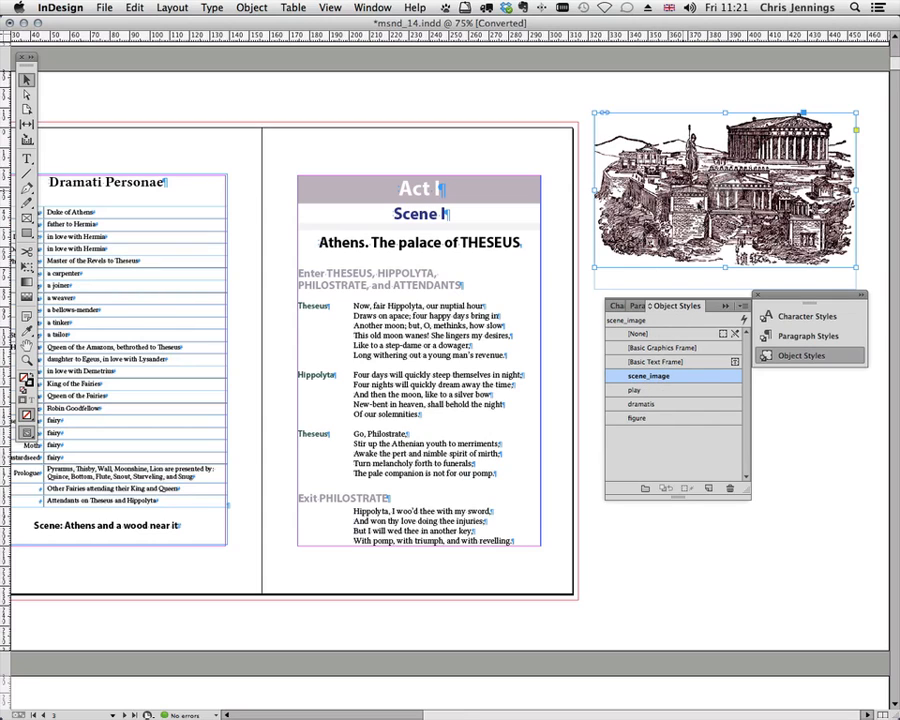
pyautogui.click(725, 311)
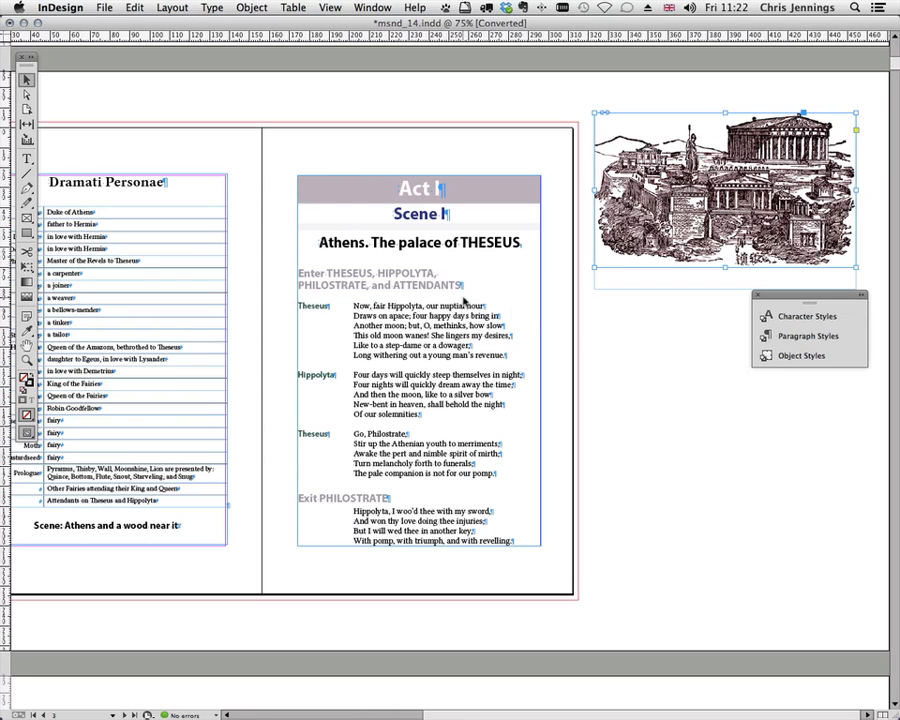
# - Anchor the Athens illustration to the end of the "Athens. The palace of THESEUS" heading and place it directly below that heading
pyautogui.scroll(2, 545, 112)
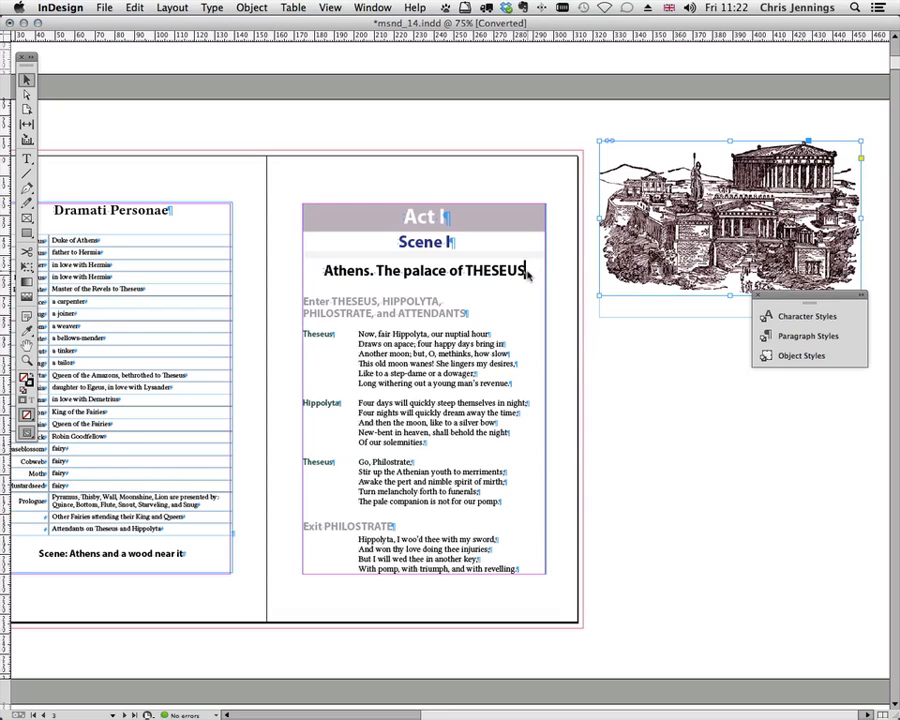
pyautogui.moveTo(525, 272); pyautogui.dragTo(526, 272)
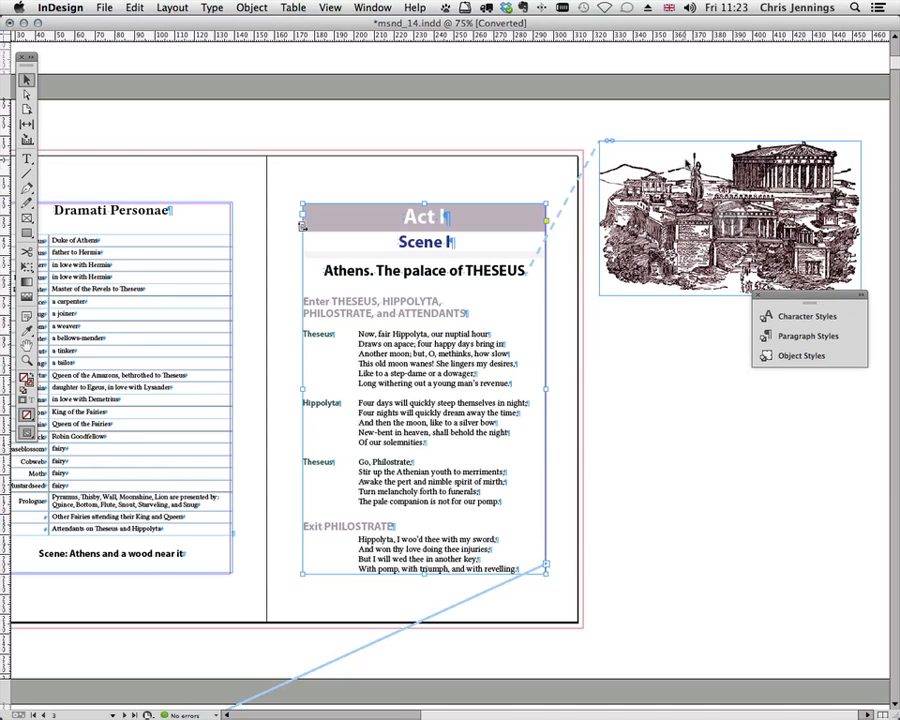
pyautogui.moveTo(689, 161); pyautogui.dragTo(404, 307)
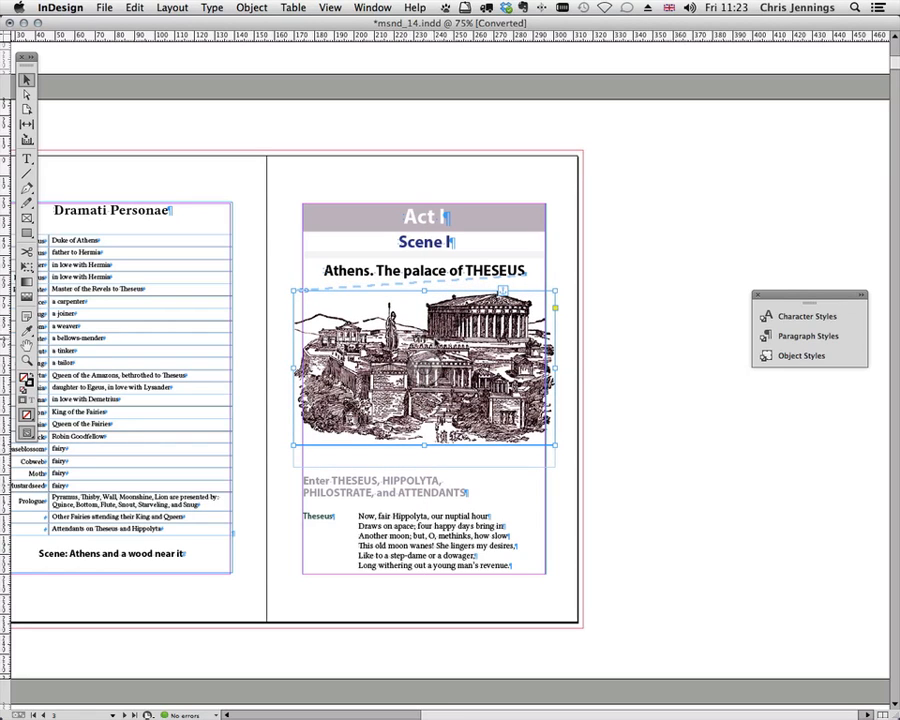
pyautogui.moveTo(413, 313); pyautogui.dragTo(413, 316)
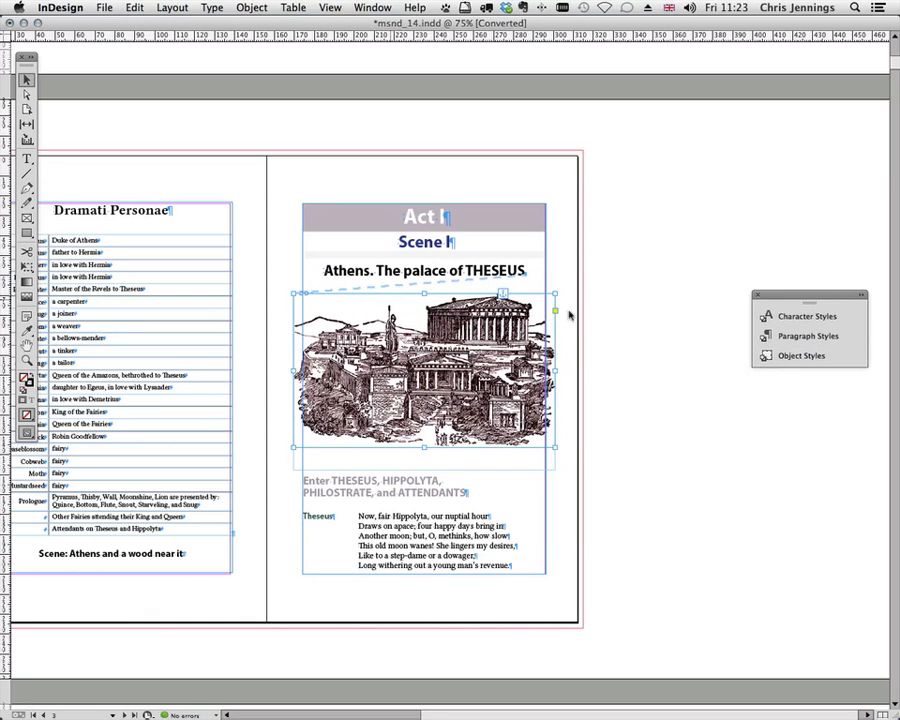
# - Check the overrides of the scene_image style on the anchored illustration and clear them
pyautogui.click(767, 356)
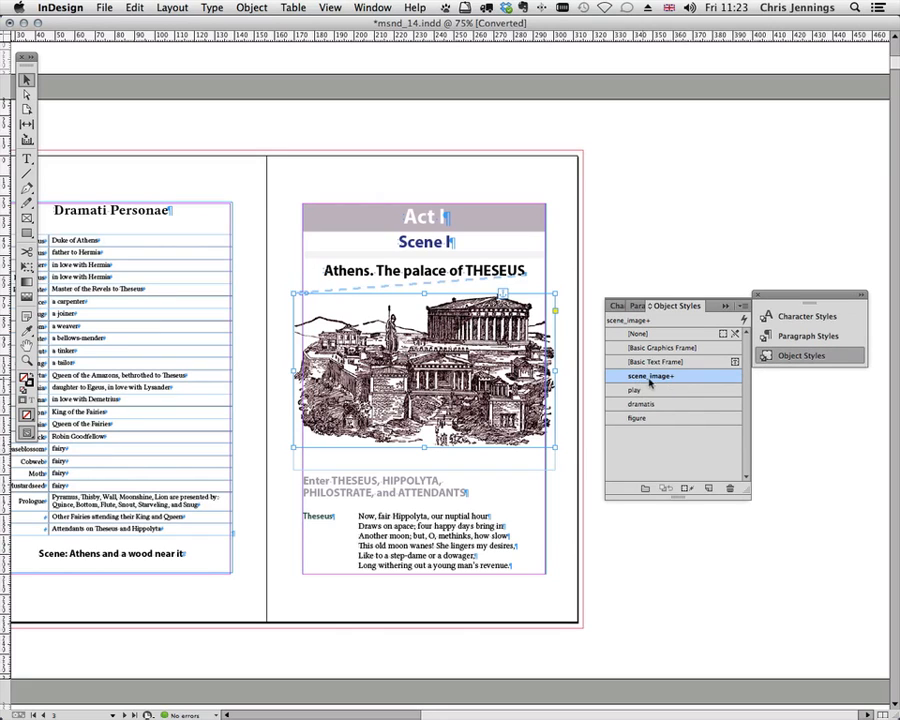
pyautogui.moveTo(668, 379)
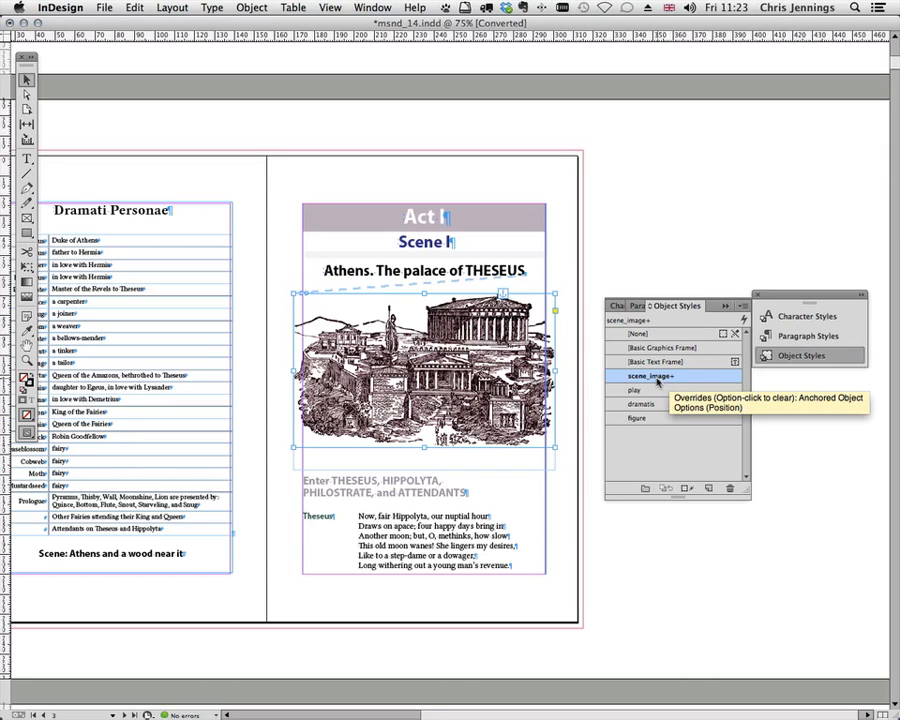
pyautogui.keyDown('alt'); pyautogui.click(648, 377); pyautogui.keyUp('alt')
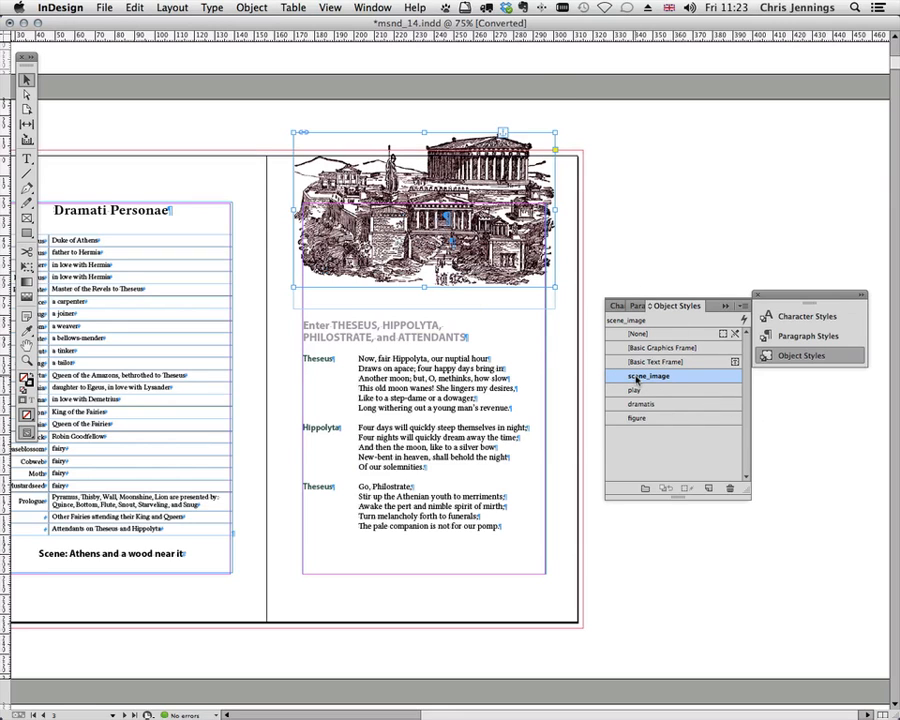
# - Set the scene_image style's anchored object position to Custom with centred reference points, X relative to Text Frame and Y relative to Line (Baseline)
pyautogui.doubleClick(636, 378)
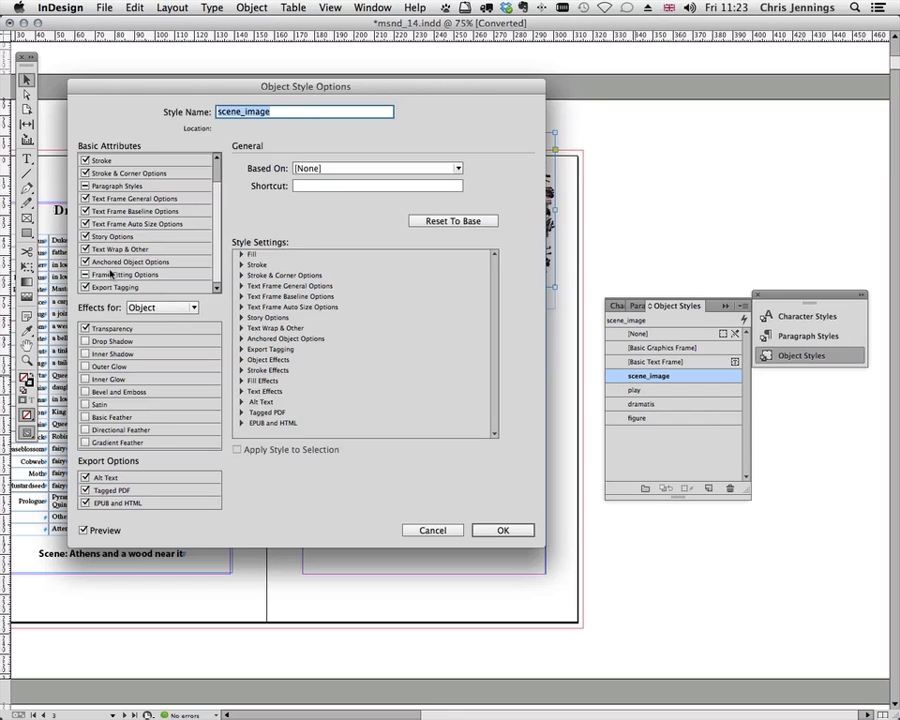
pyautogui.click(97, 262)
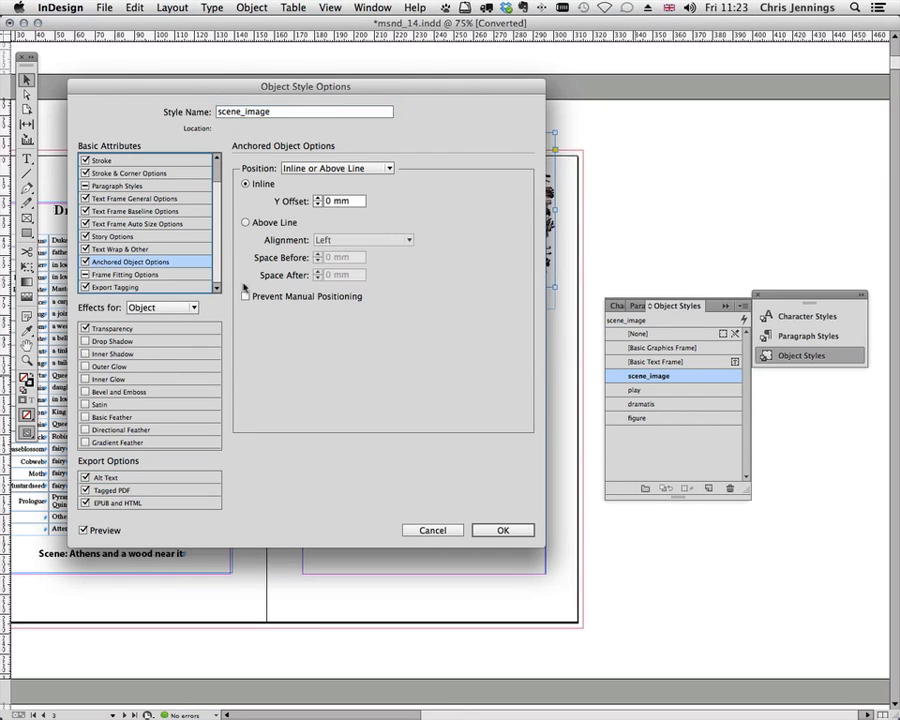
pyautogui.moveTo(165, 91); pyautogui.dragTo(154, 144)
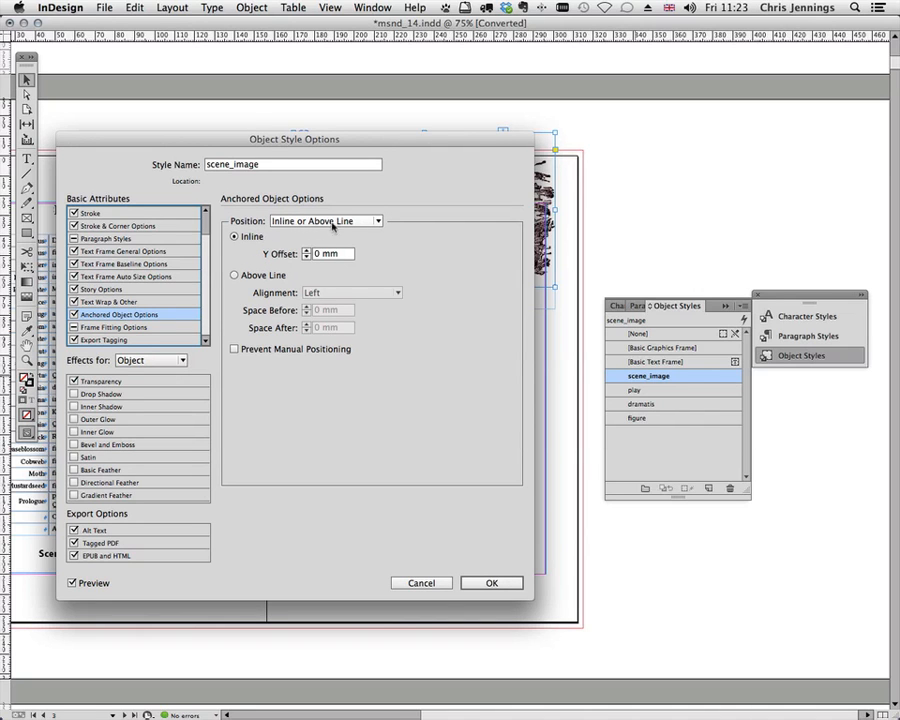
pyautogui.moveTo(218, 151)
pyautogui.mouseDown()
pyautogui.moveTo(210, 149)
pyautogui.moveTo(214, 335)
pyautogui.moveTo(224, 387)
pyautogui.moveTo(217, 147)
pyautogui.moveTo(236, 394)
pyautogui.moveTo(223, 142)
pyautogui.mouseUp()
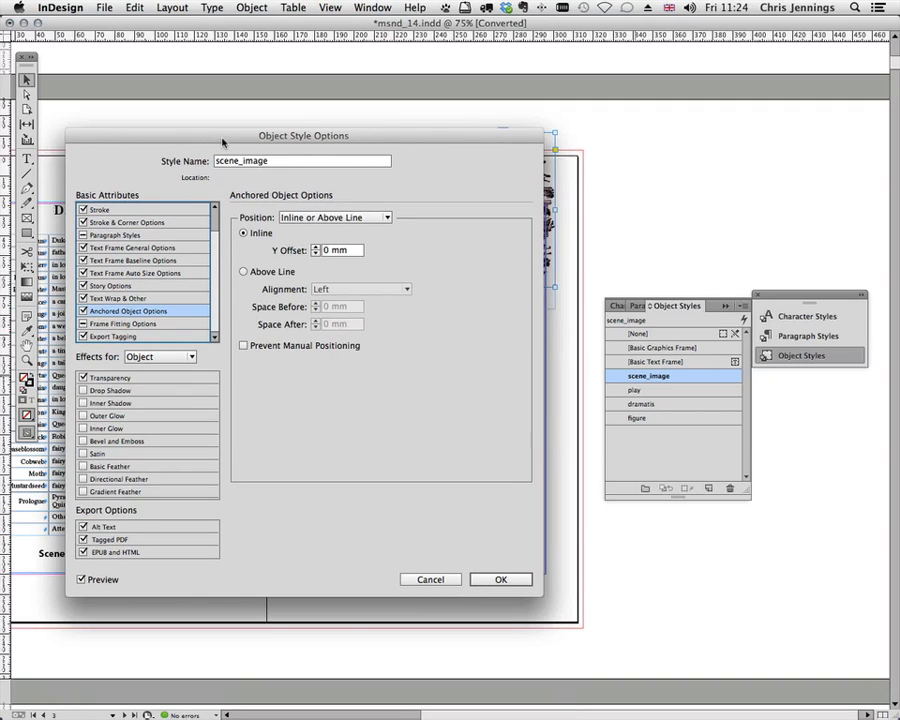
pyautogui.click(330, 217)
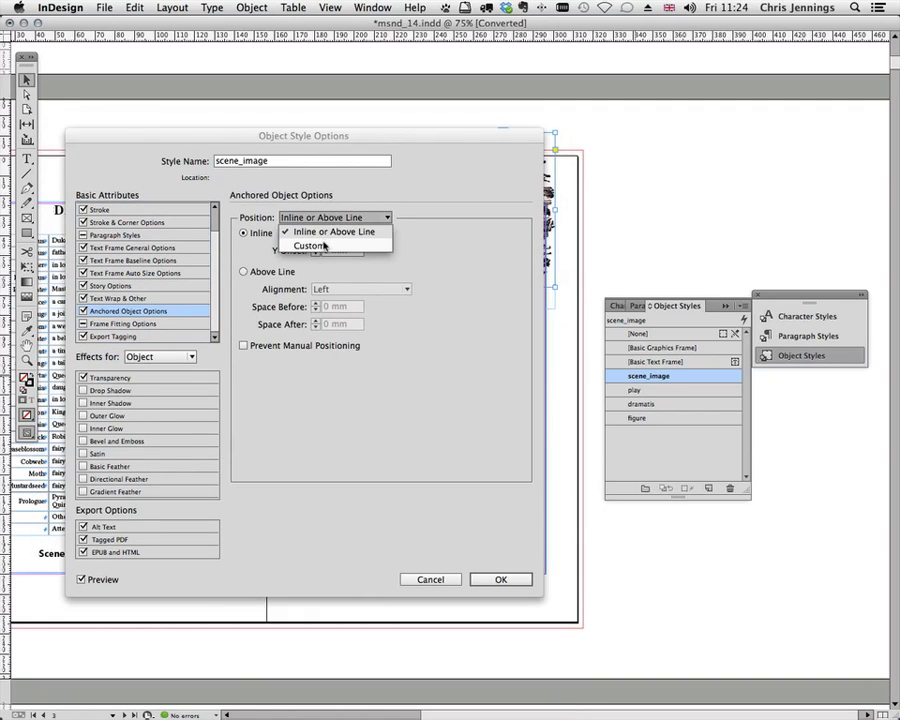
pyautogui.click(311, 245)
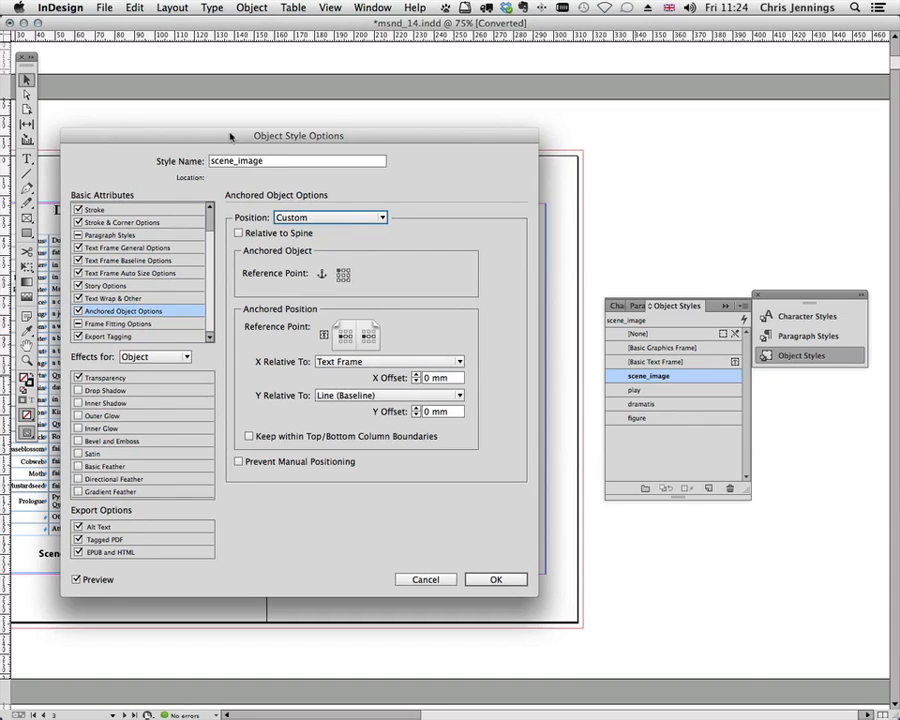
pyautogui.moveTo(232, 136); pyautogui.dragTo(211, 148)
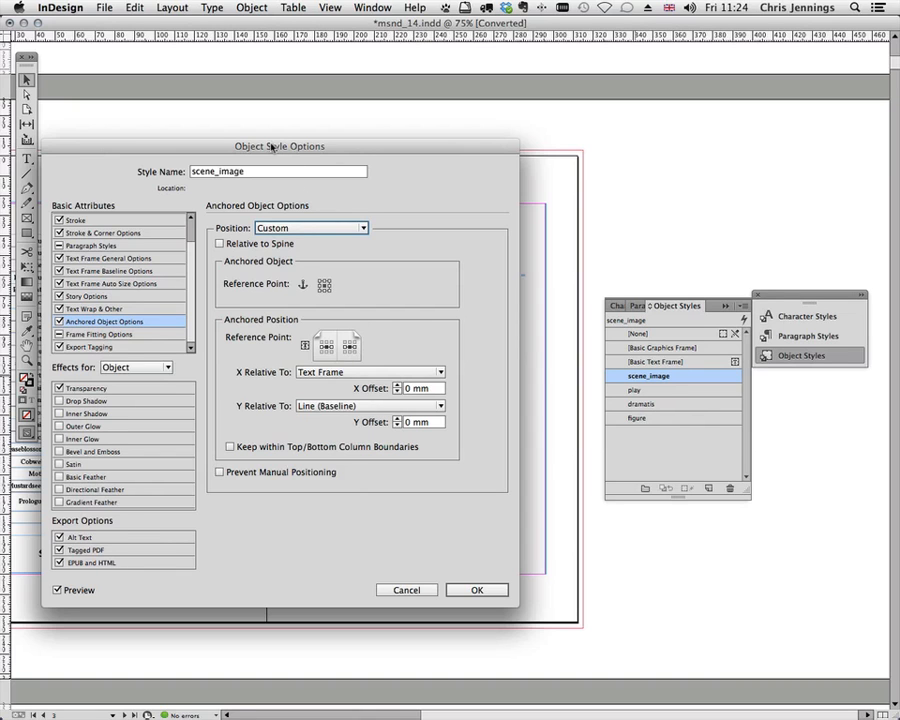
pyautogui.moveTo(270, 147); pyautogui.dragTo(340, 129)
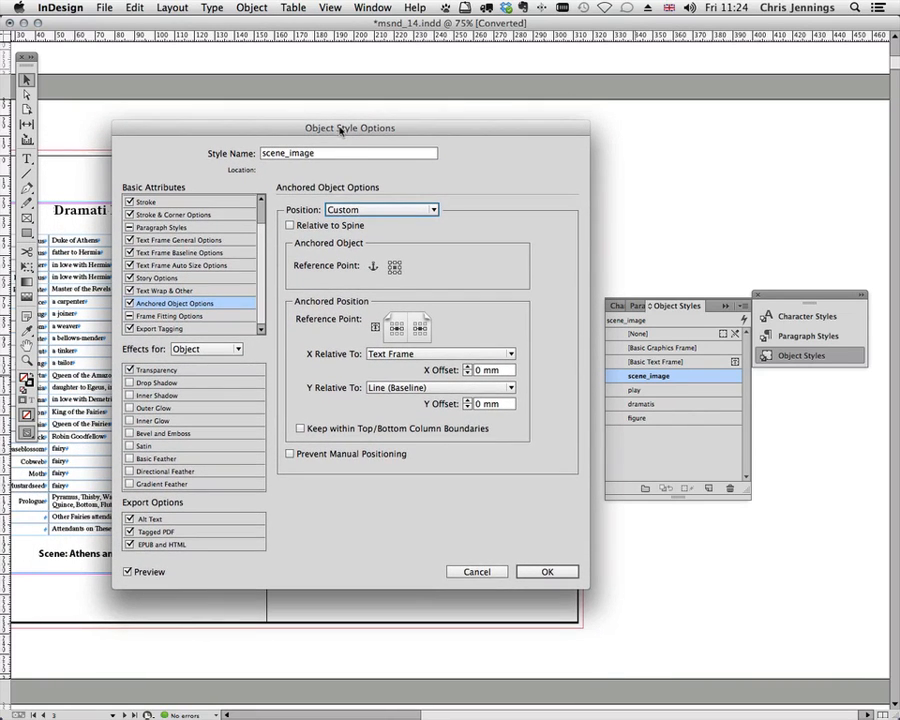
pyautogui.click(547, 571)
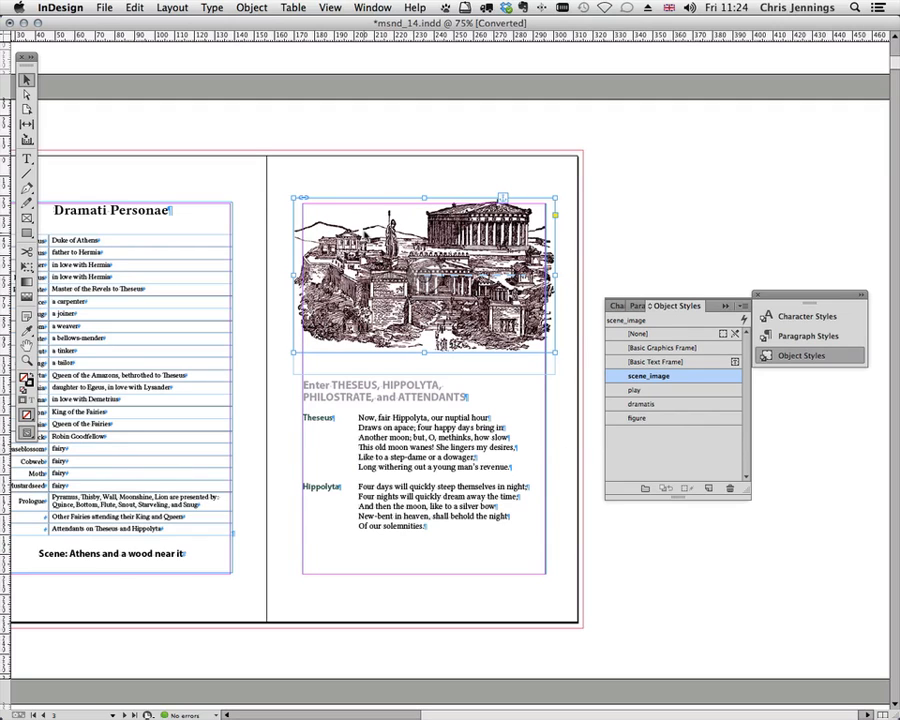
# - Move the anchored illustration down so it sits just below the "Athens. The palace of THESEUS" heading
pyautogui.moveTo(385, 305); pyautogui.dragTo(385, 381)
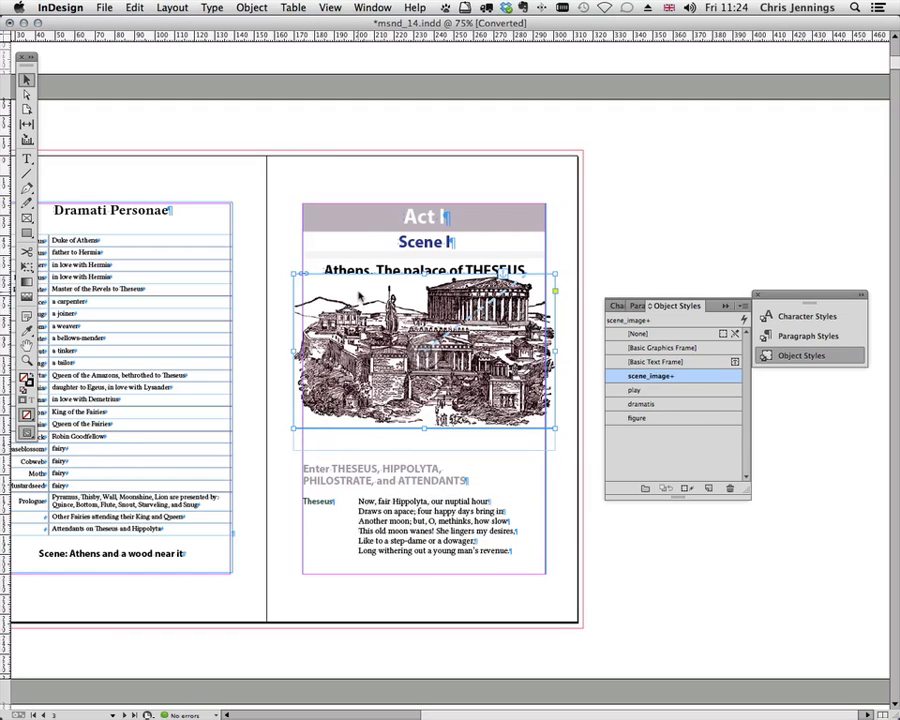
pyautogui.moveTo(359, 294); pyautogui.dragTo(353, 314)
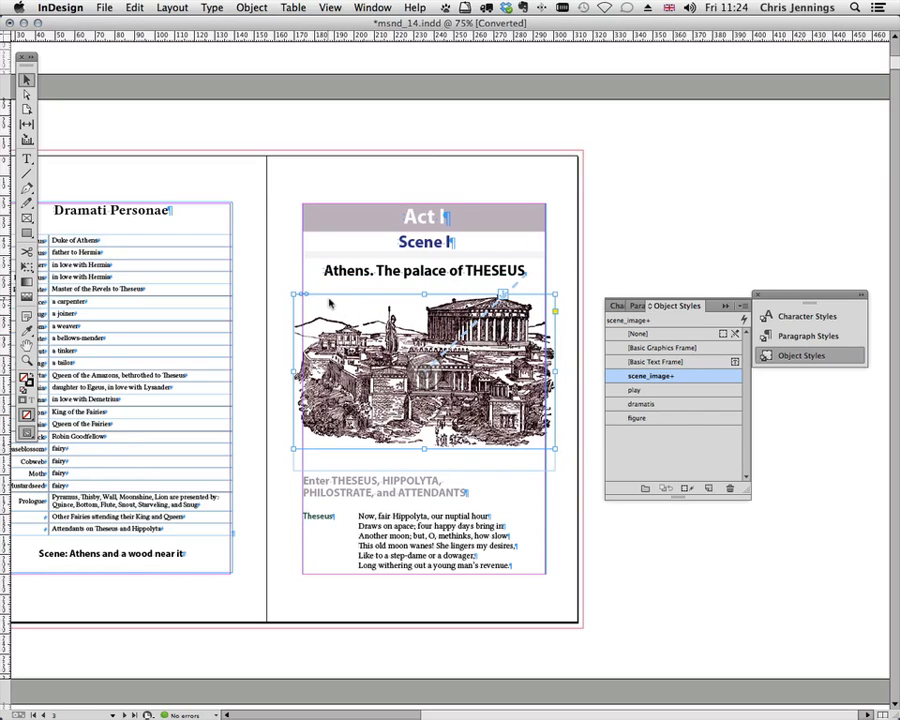
pyautogui.moveTo(334, 305); pyautogui.dragTo(334, 301)
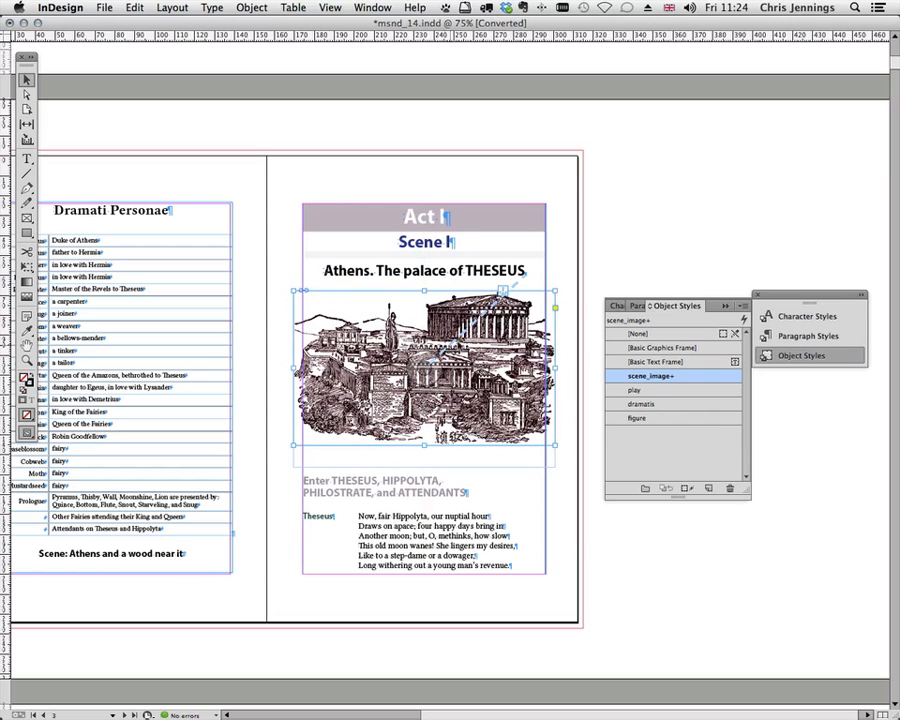
# - Redefine the scene_image style from the repositioned illustration so it takes over the Y Offset override, and deselect the illustration
pyautogui.click(606, 266)
pyautogui.click(407, 332)
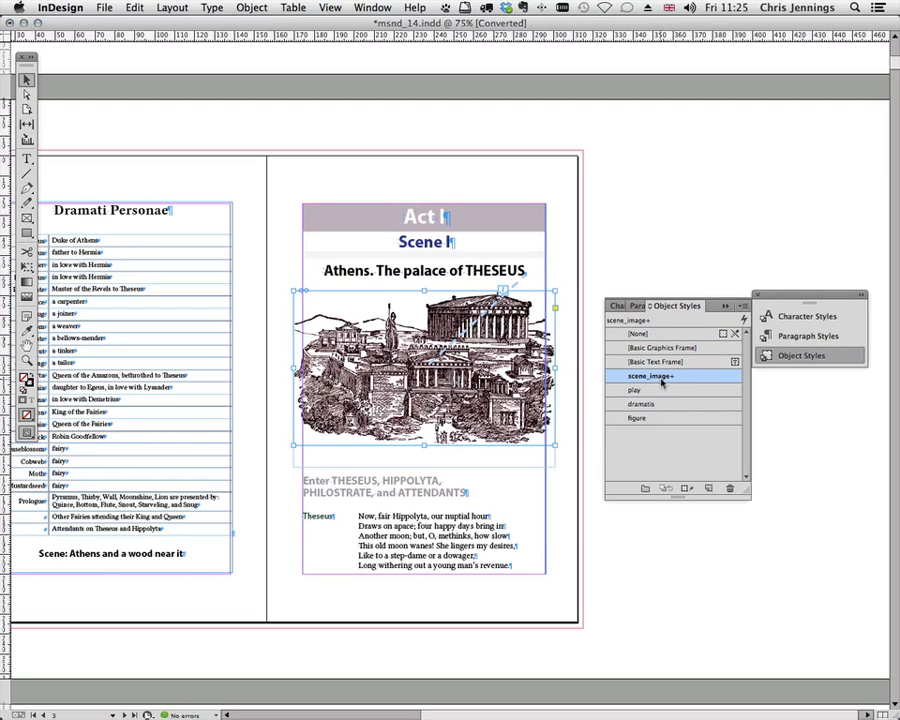
pyautogui.moveTo(660, 379)
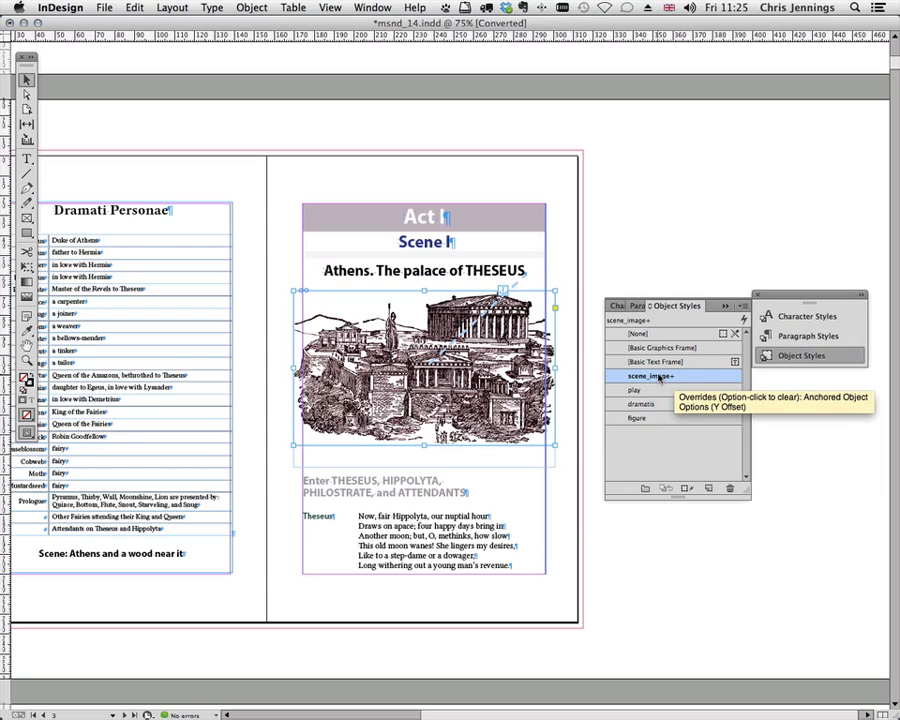
pyautogui.rightClick(659, 377)
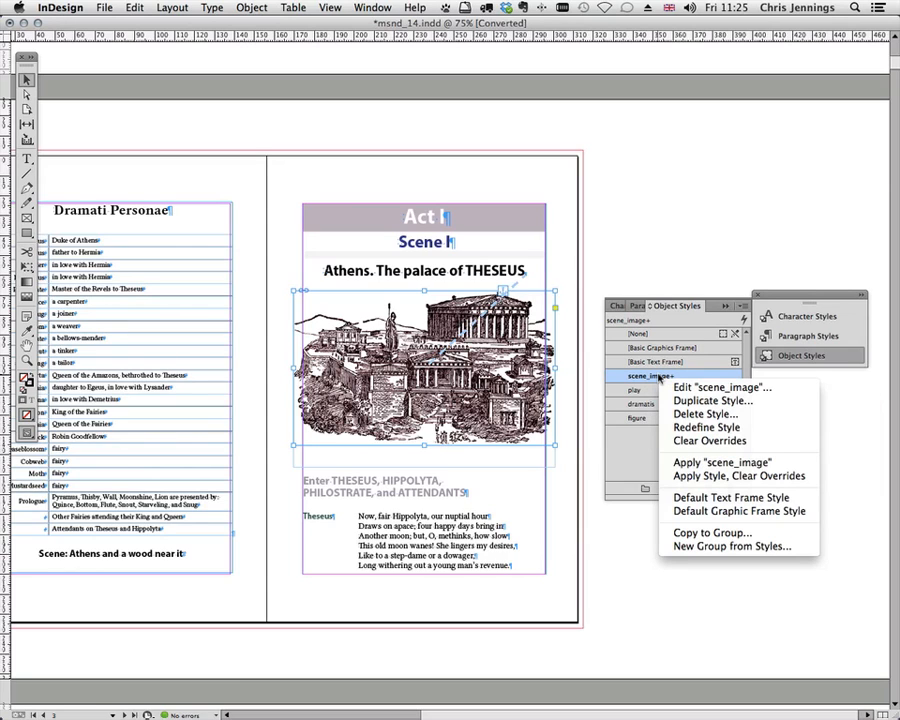
pyautogui.click(707, 428)
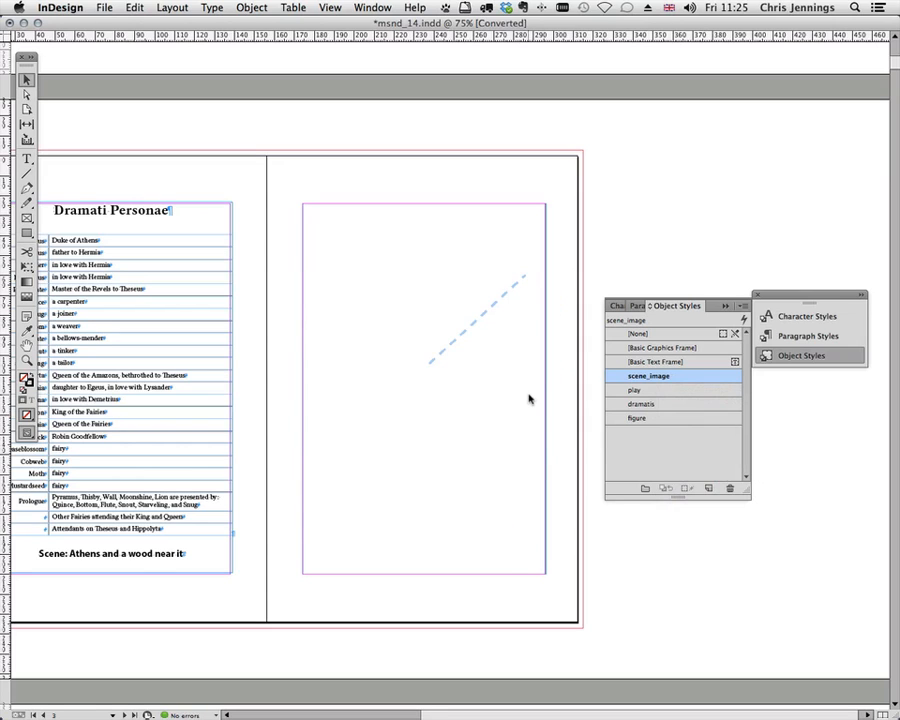
pyautogui.click(710, 538)
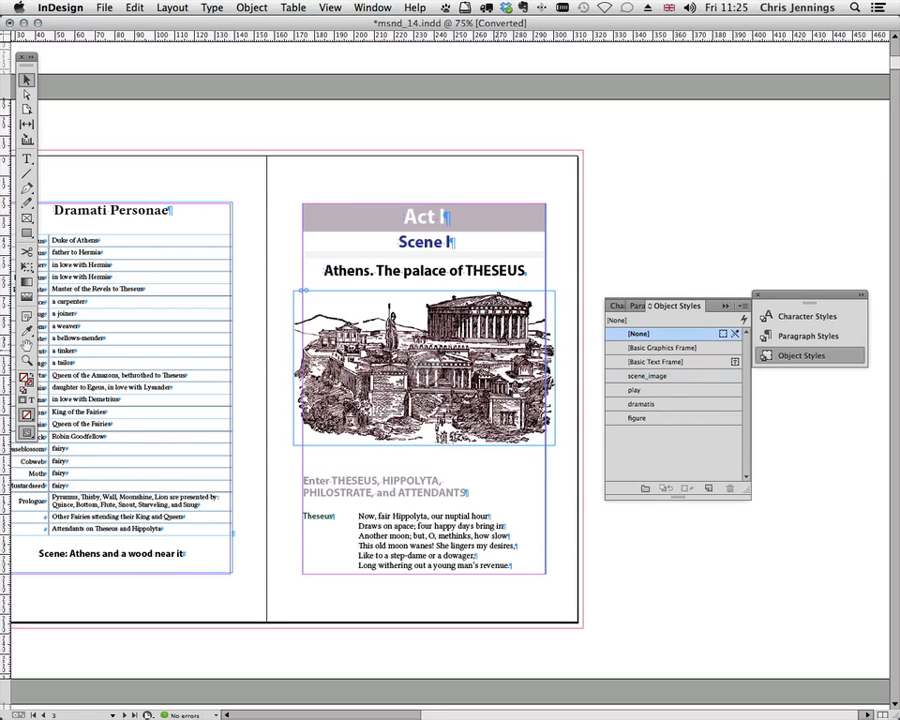
# - Check the anchored Y Offset of the scene_image style, reduce its bottom text wrap offset below 7 mm, and select the illustration
pyautogui.doubleClick(651, 378)
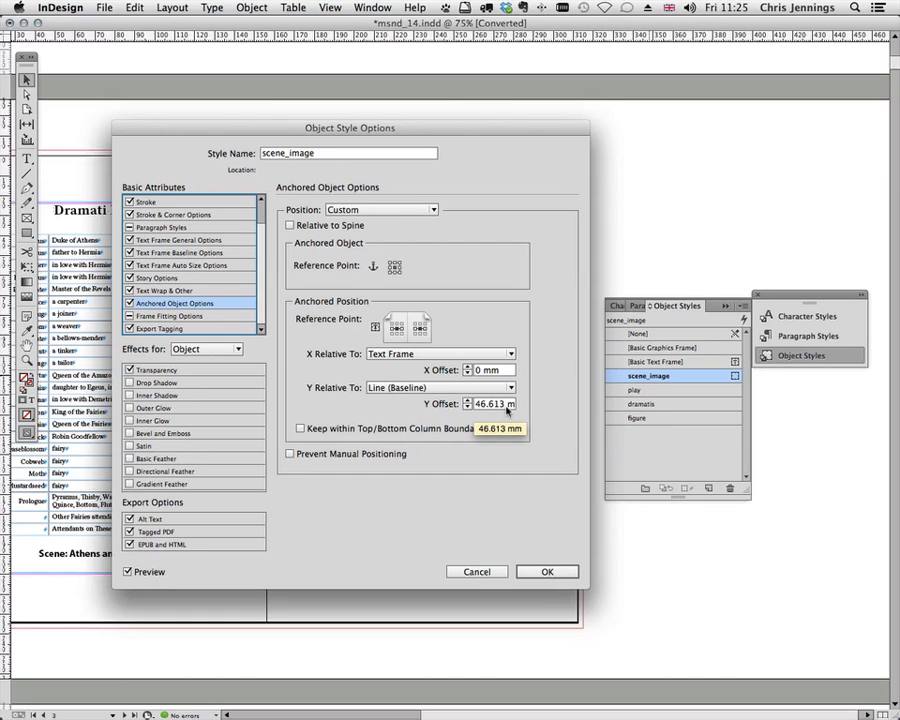
pyautogui.moveTo(286, 153); pyautogui.dragTo(229, 117)
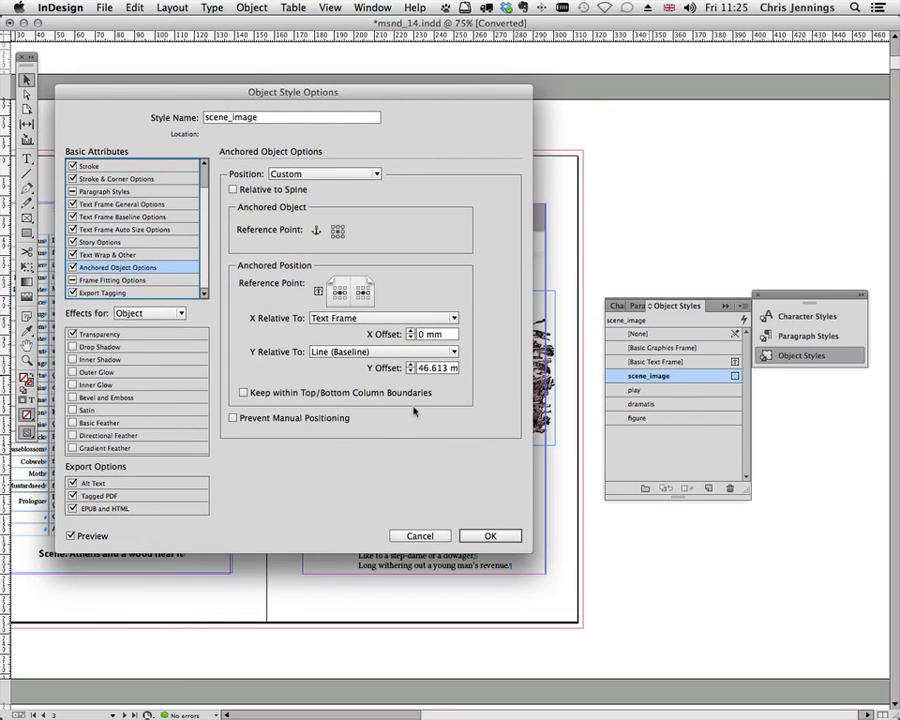
pyautogui.moveTo(302, 93); pyautogui.dragTo(655, 112)
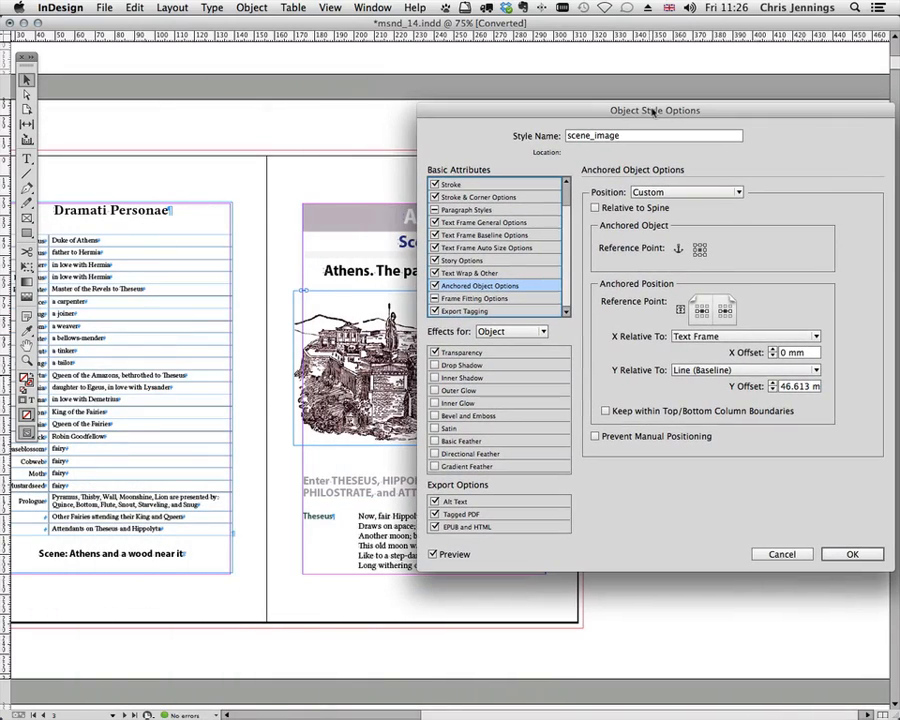
pyautogui.click(462, 274)
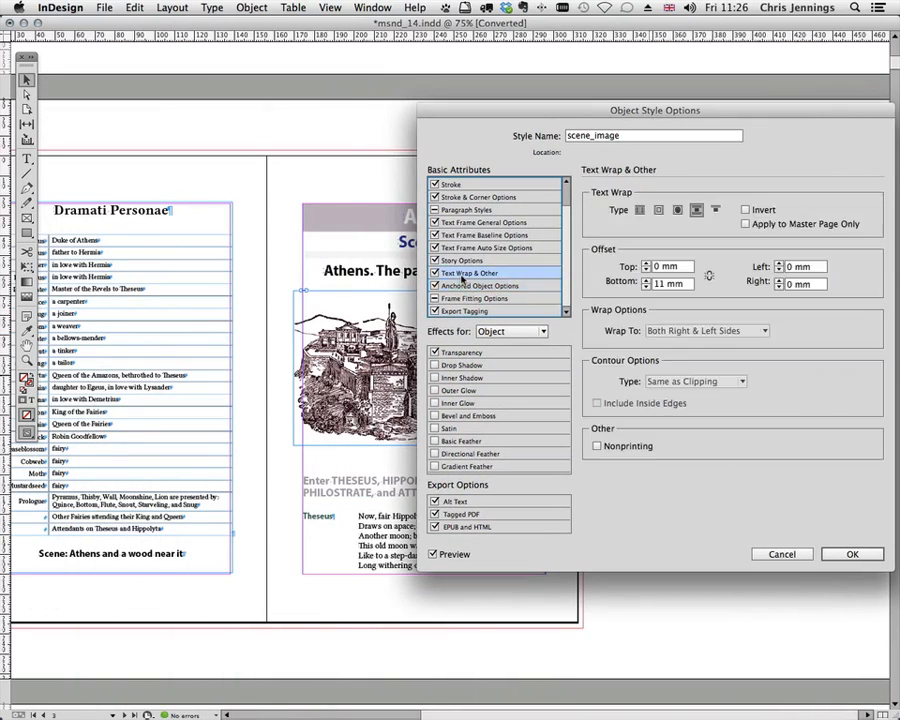
pyautogui.click(646, 287)
pyautogui.click(646, 288)
pyautogui.click(646, 287)
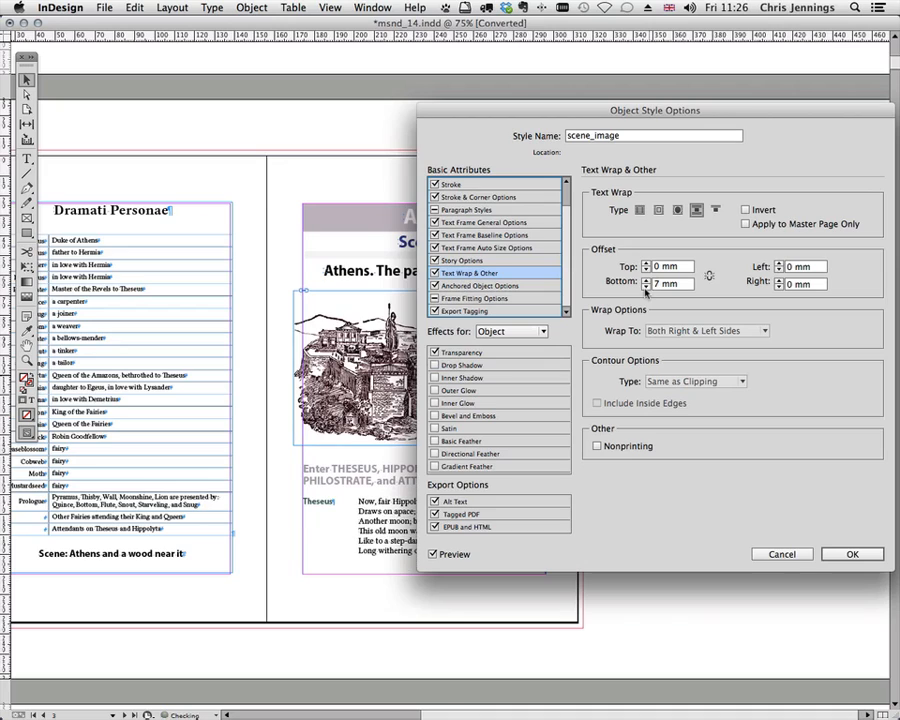
pyautogui.click(646, 287)
pyautogui.click(646, 287)
pyautogui.click(851, 554)
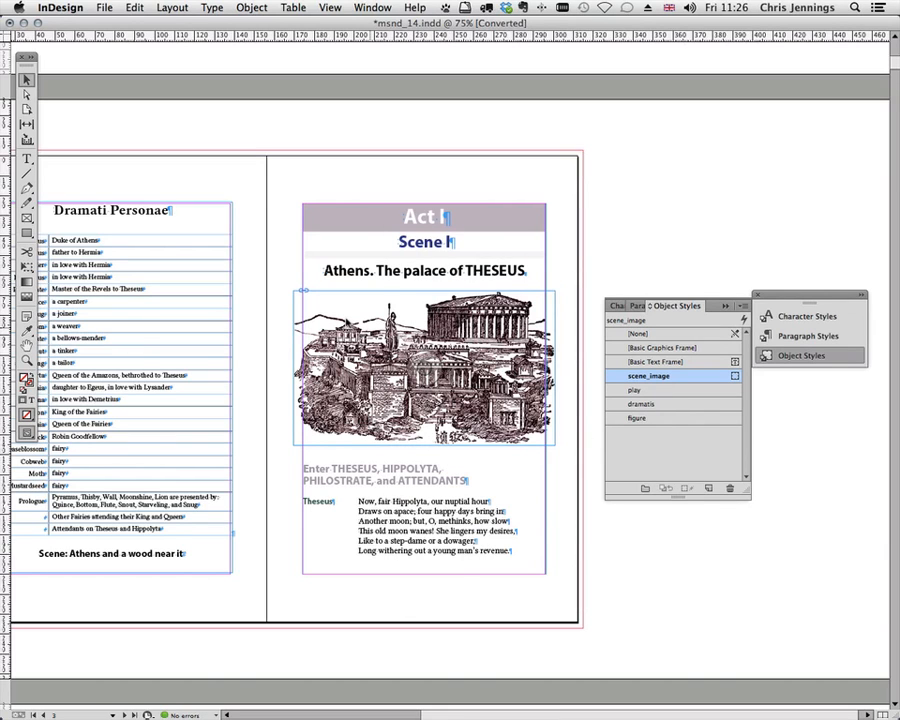
pyautogui.click(505, 288)
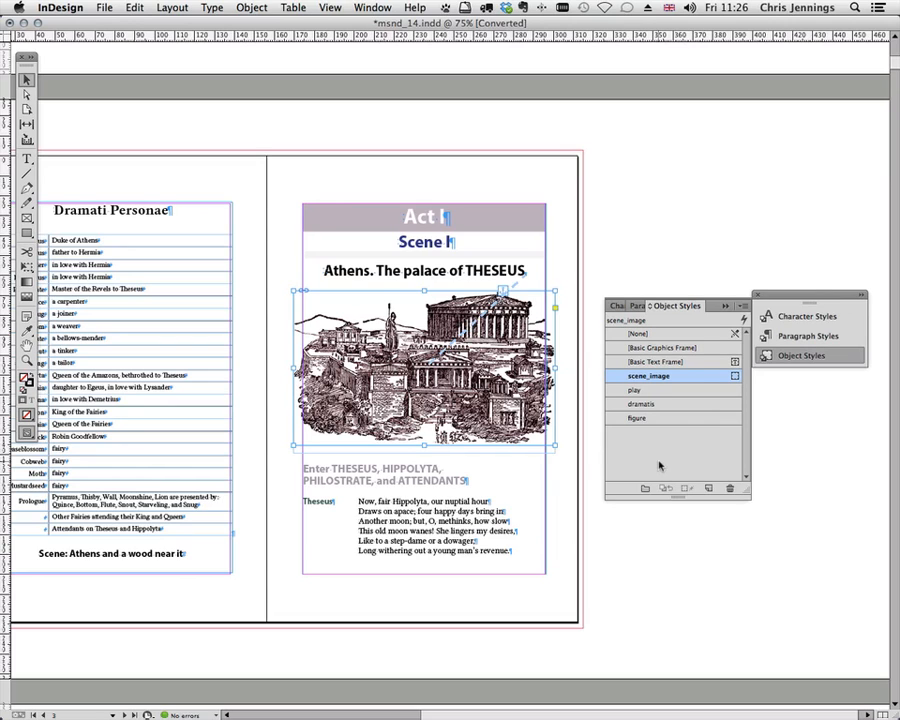
pyautogui.doubleClick(652, 376)
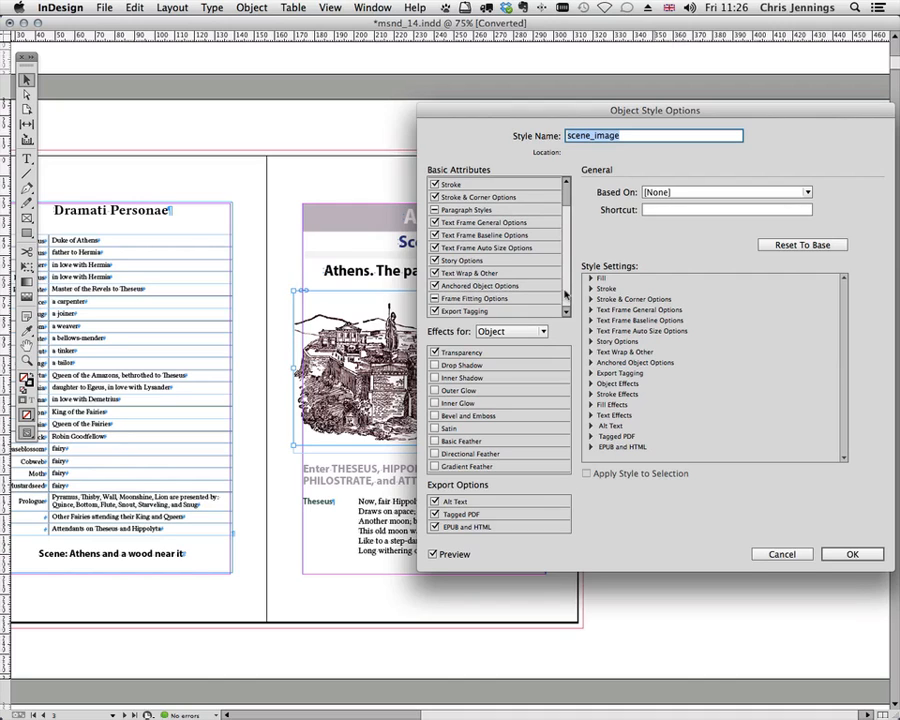
pyautogui.click(470, 248)
pyautogui.click(663, 193)
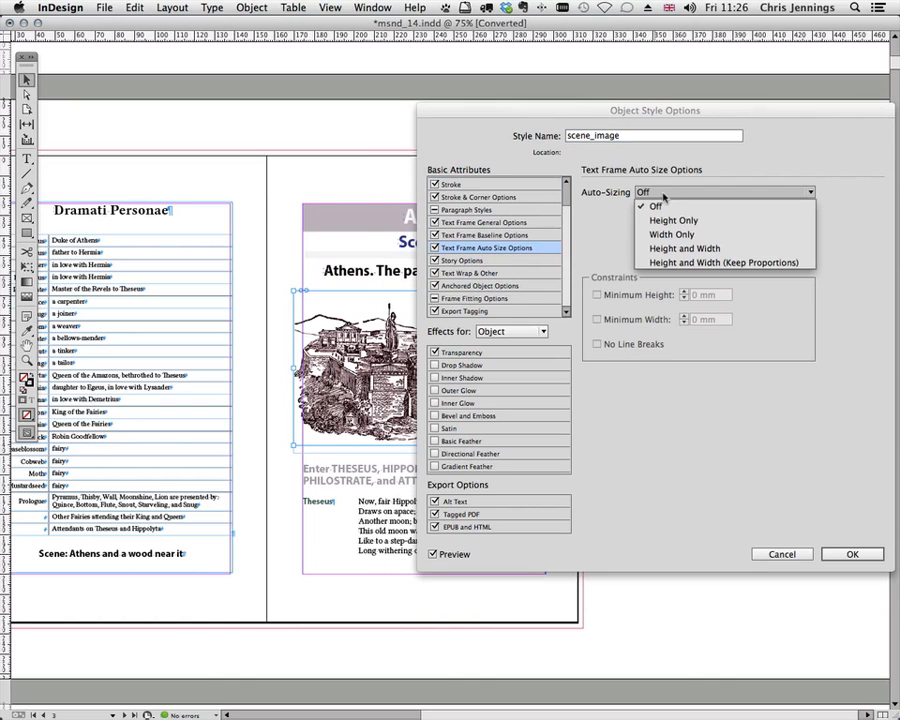
pyautogui.click(673, 263)
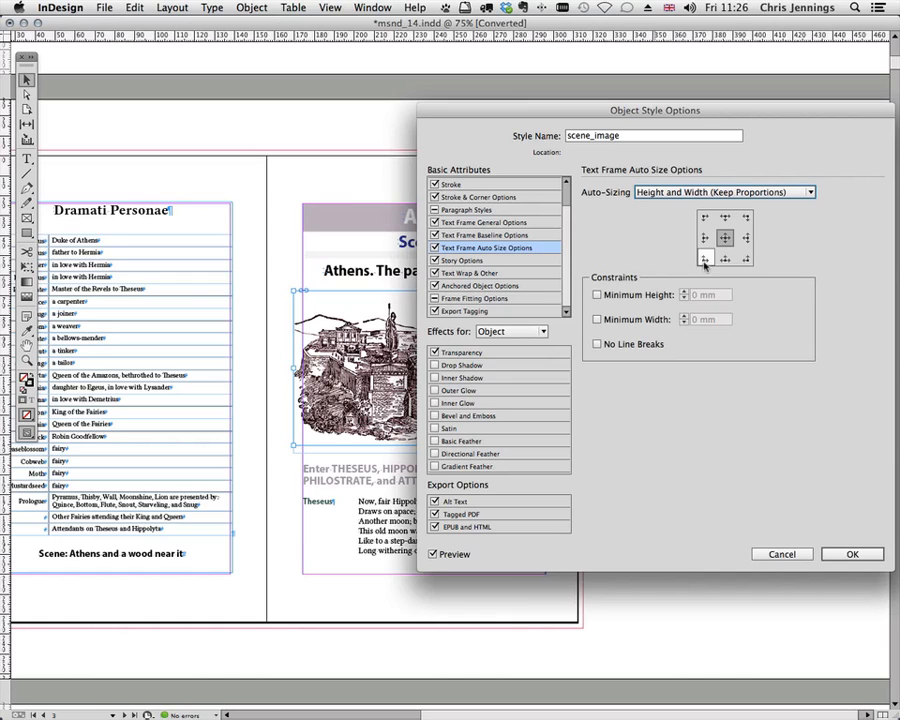
pyautogui.click(597, 320)
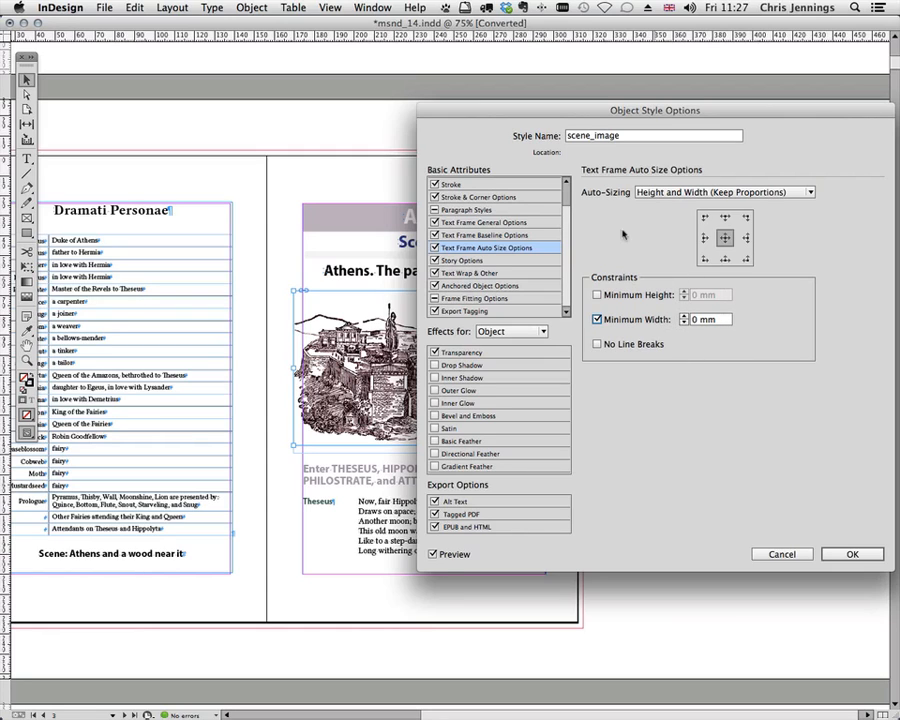
pyautogui.click(782, 554)
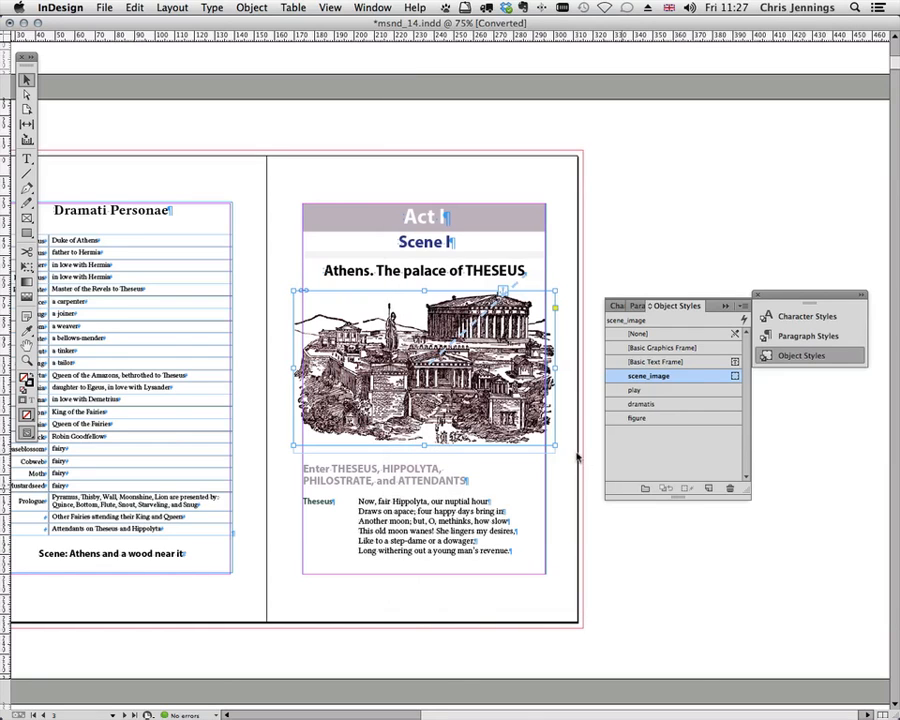
# - Deselect the Scene I illustration and move the green ruins illustration beside Scene II on page 13 higher on the pasteboard
pyautogui.click(576, 210)
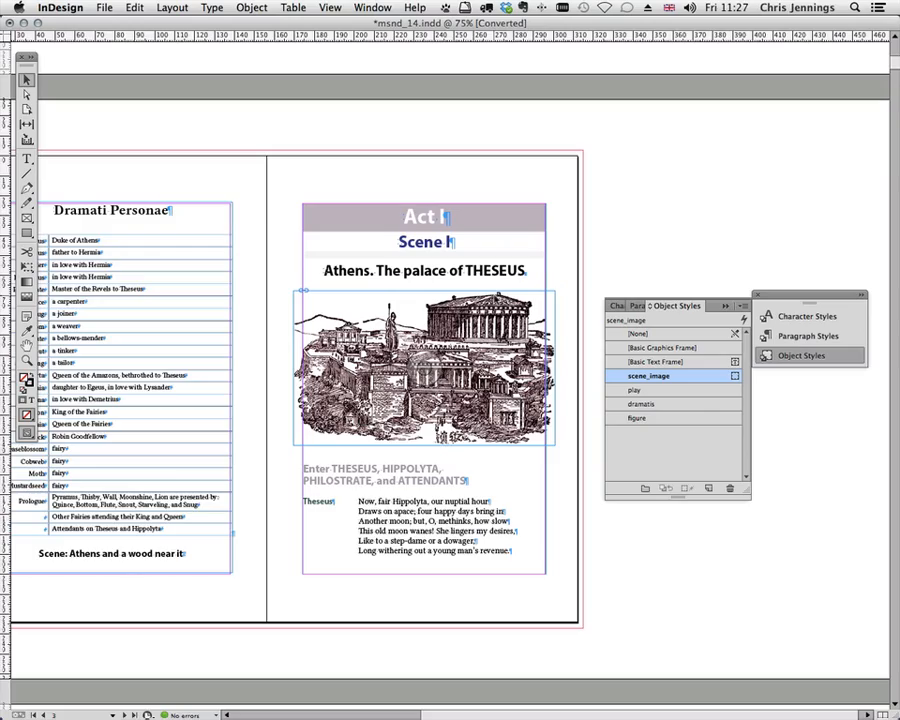
pyautogui.scroll(-15, 494, 298)
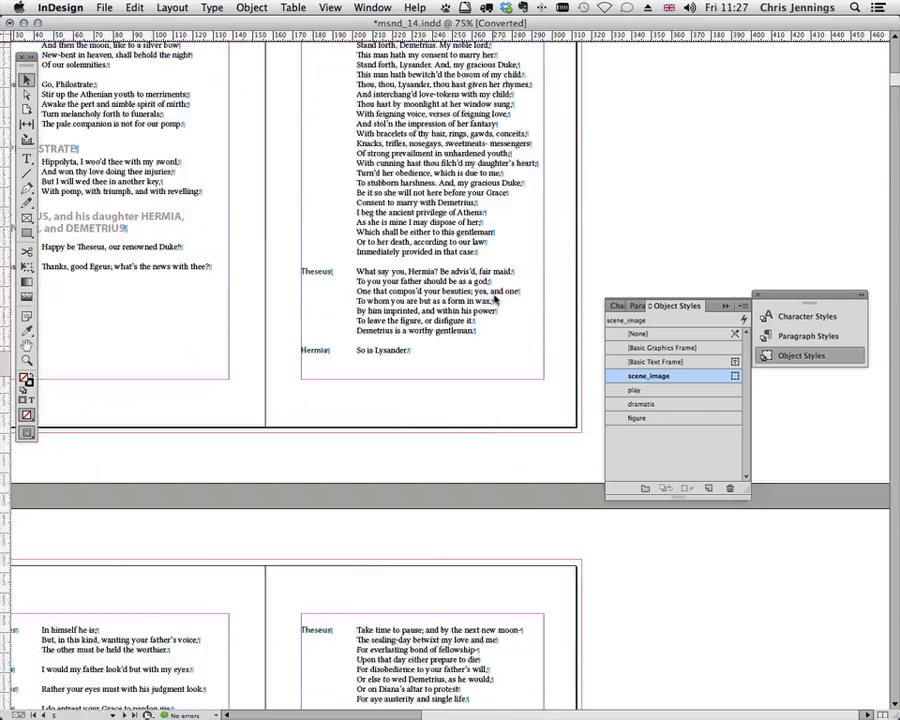
pyautogui.scroll(-15, 494, 298)
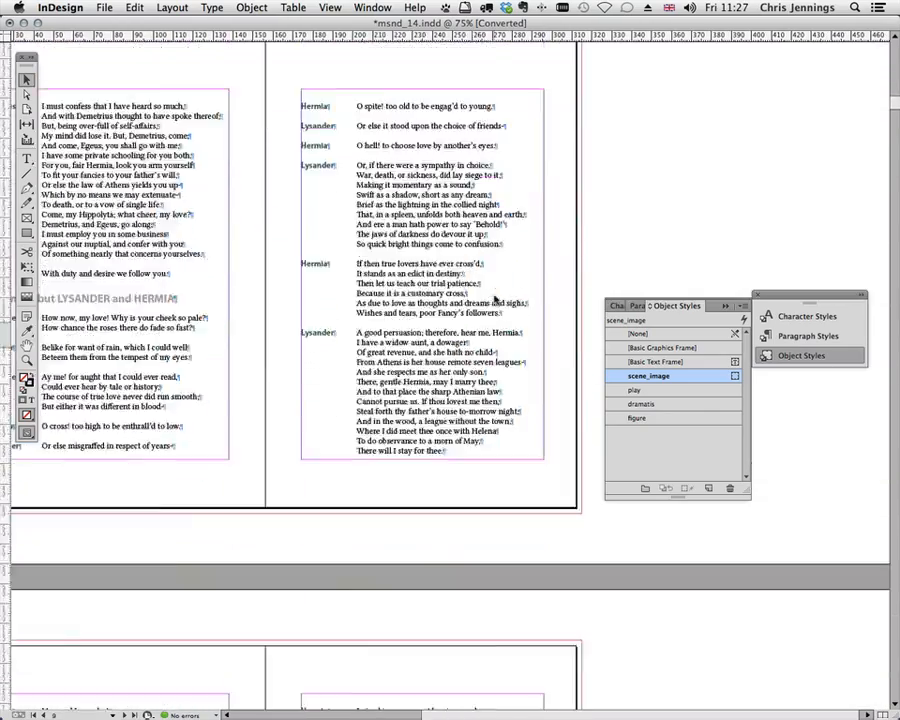
pyautogui.scroll(-15, 494, 298)
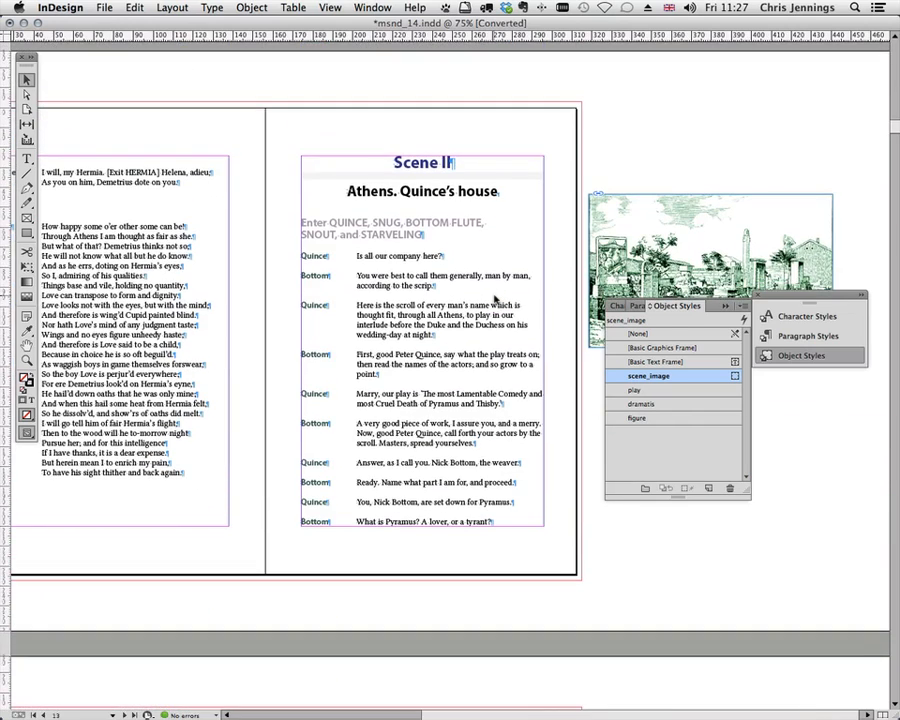
pyautogui.scroll(2, 494, 298)
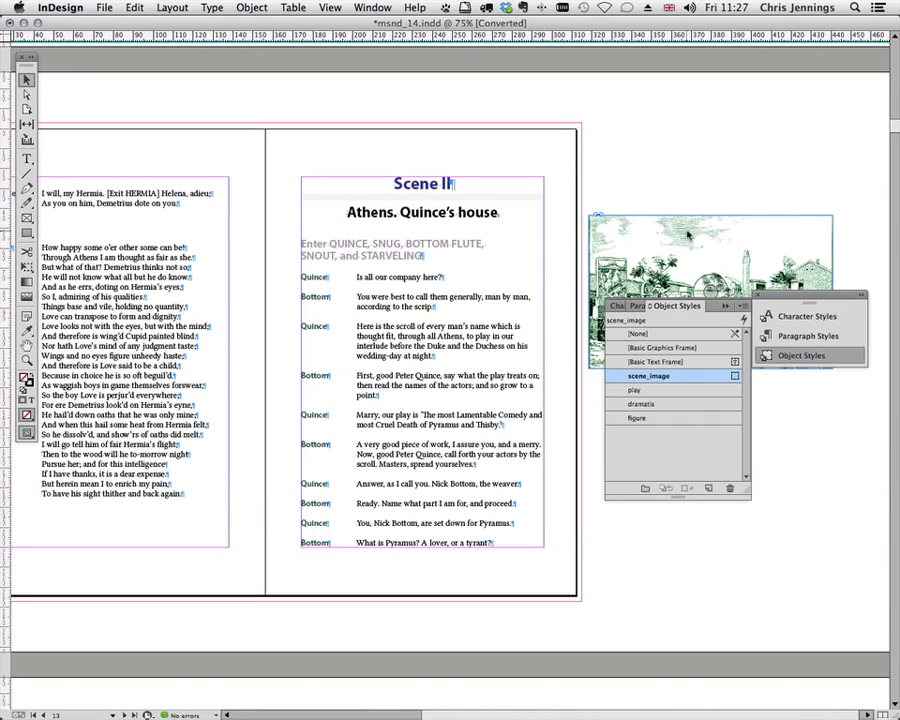
pyautogui.click(688, 235)
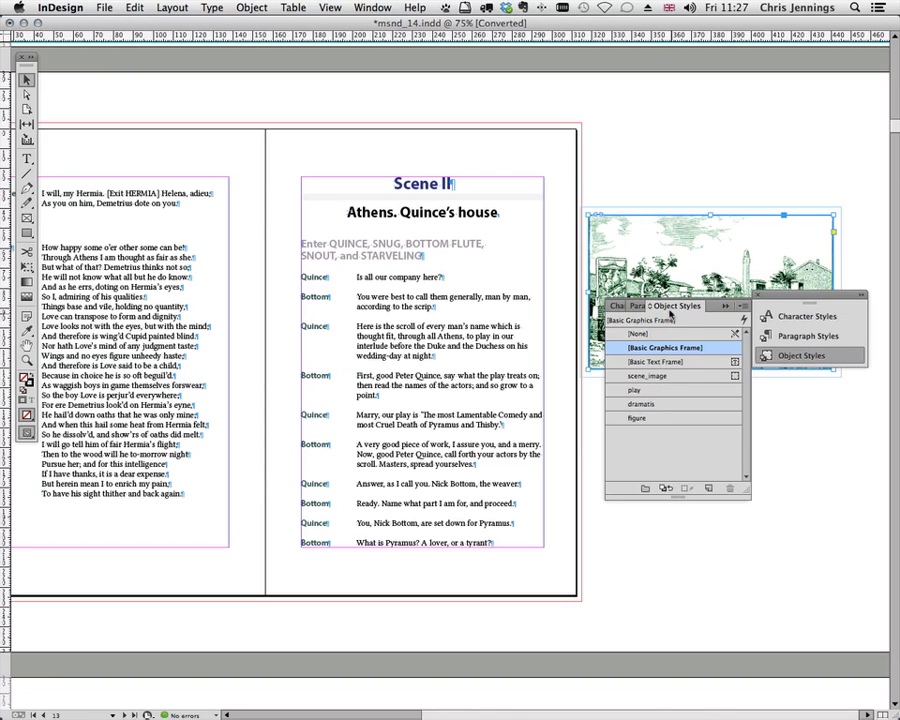
pyautogui.moveTo(670, 236); pyautogui.dragTo(682, 140)
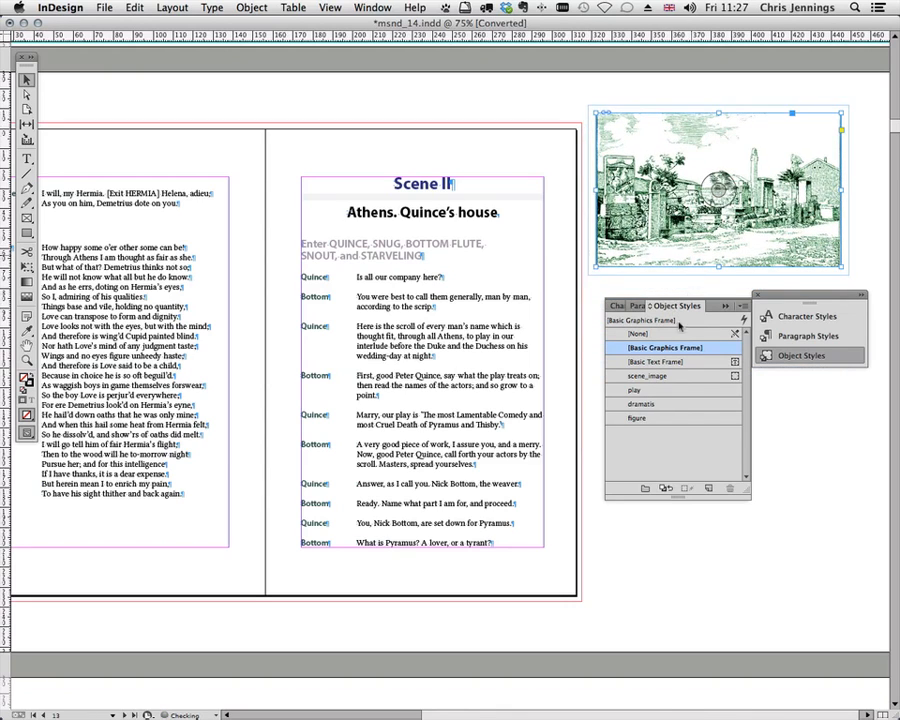
# - Anchor the green illustration at the end of the "Athens. Quince's house" heading with the scene_image style applied and its overrides cleared
pyautogui.click(646, 376)
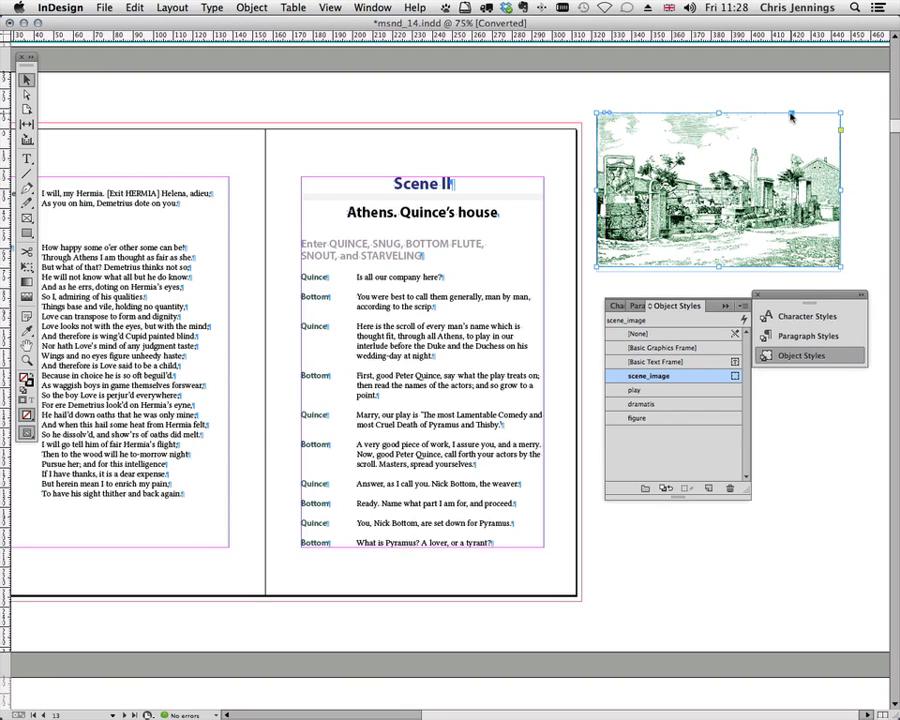
pyautogui.moveTo(791, 117); pyautogui.dragTo(517, 220)
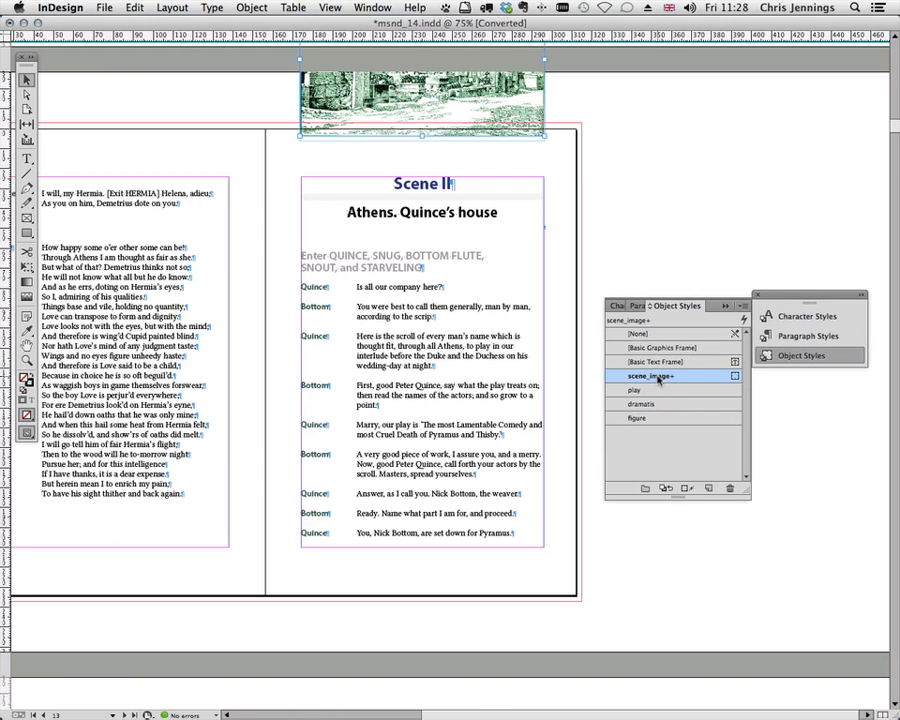
pyautogui.keyDown('alt'); pyautogui.click(657, 377); pyautogui.keyUp('alt')
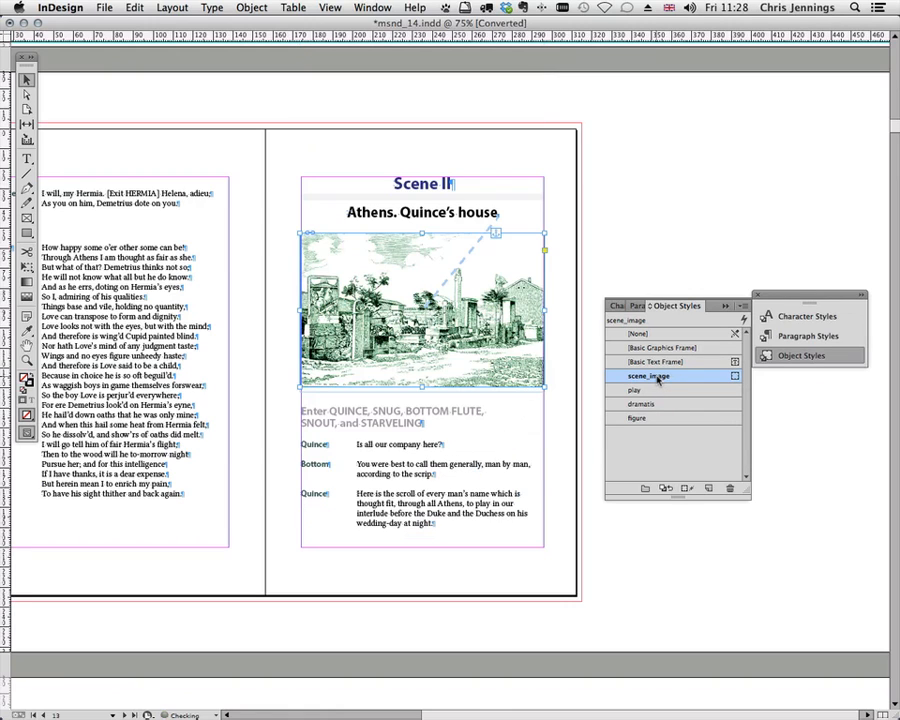
# - Deselect and reselect the anchored Scene II illustration to check its placement, and collapse the Object Styles list
pyautogui.click(661, 240)
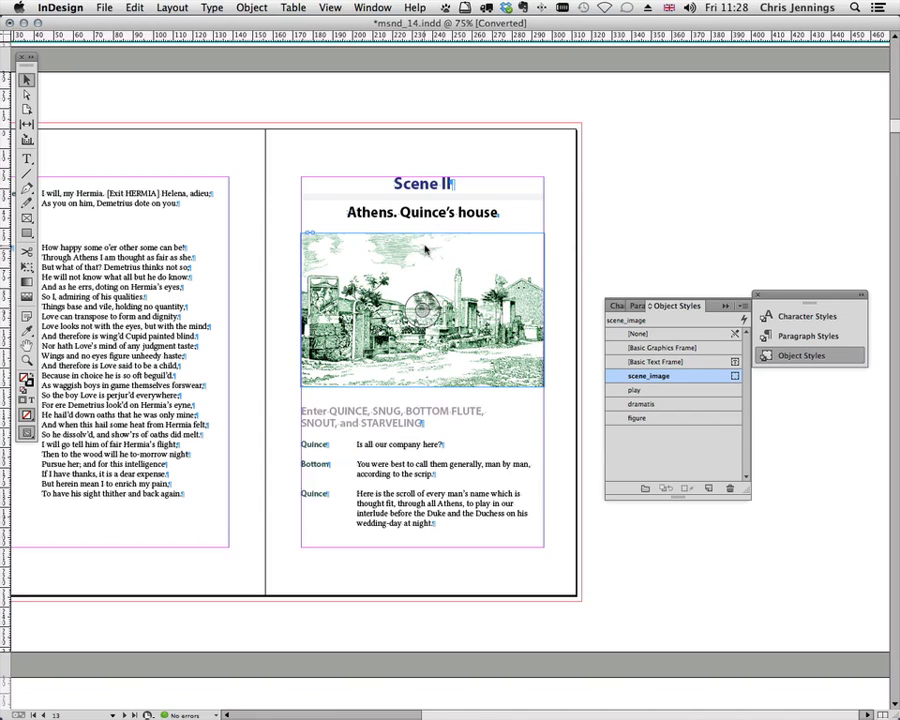
pyautogui.click(490, 245)
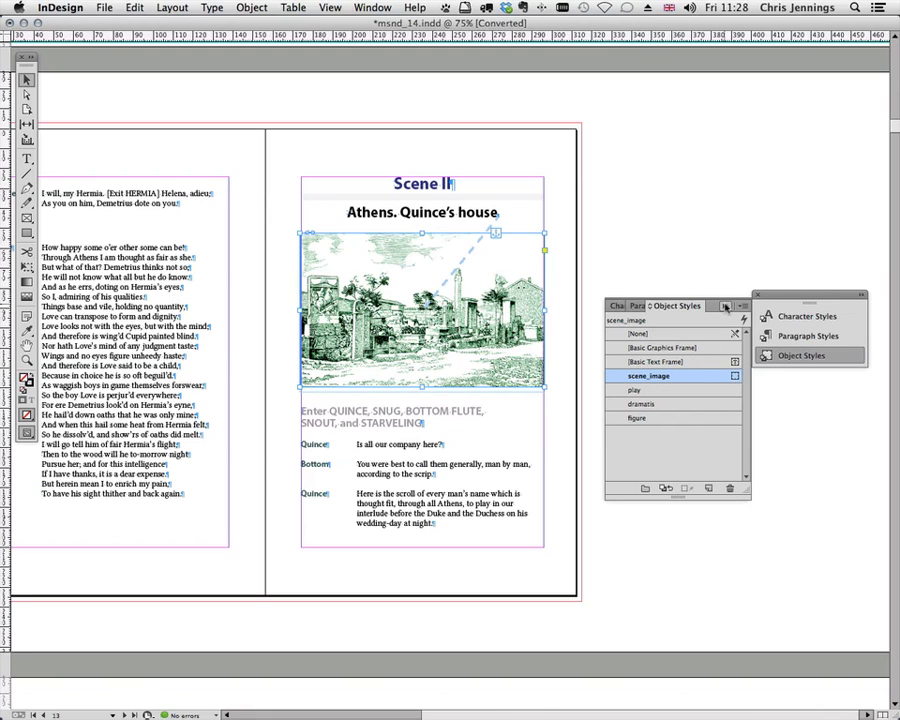
pyautogui.click(726, 306)
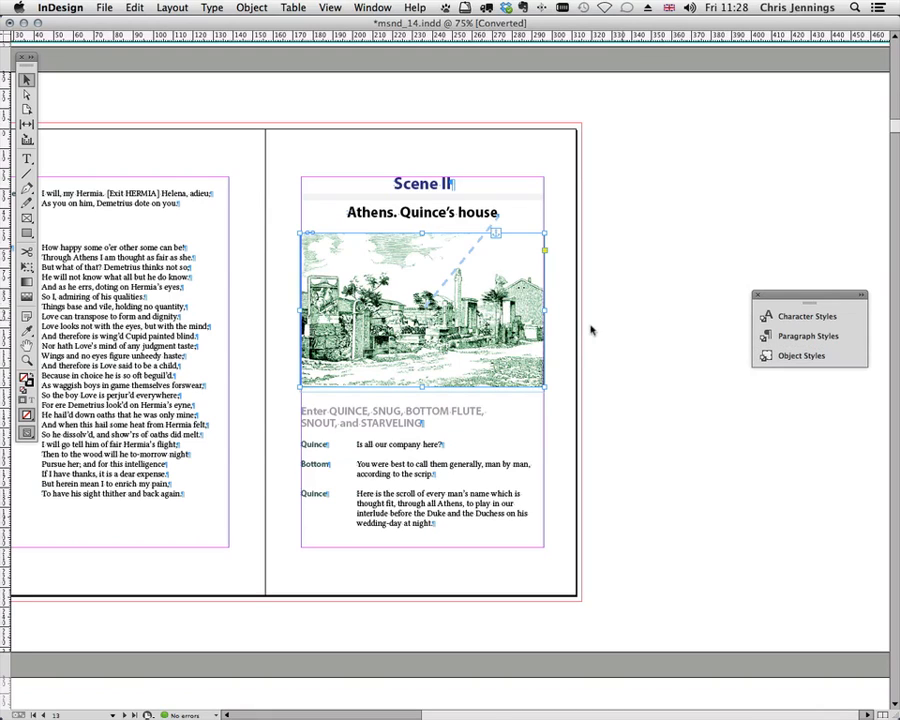